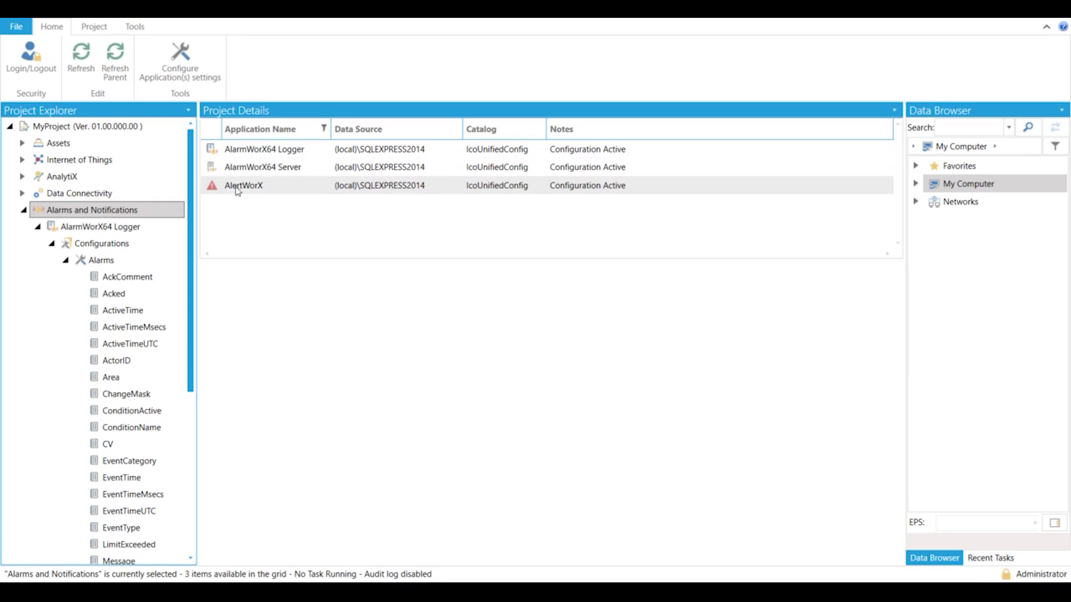
Collapse the Alarms column list and display the AlarmWorX64 Logger's configurations with their logging settings
left_click(51, 243)
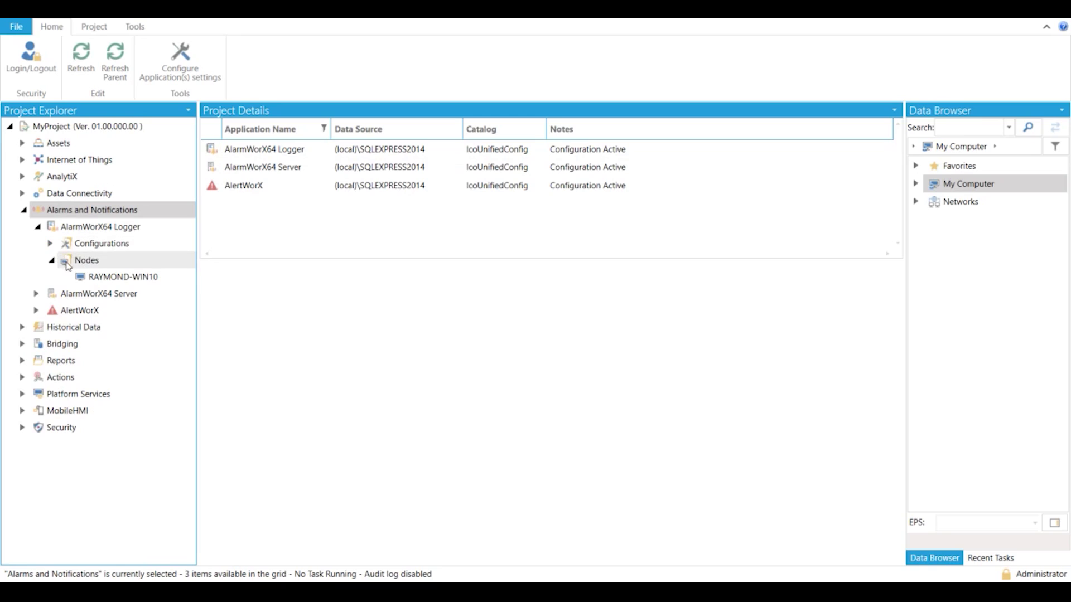
left_click(52, 244)
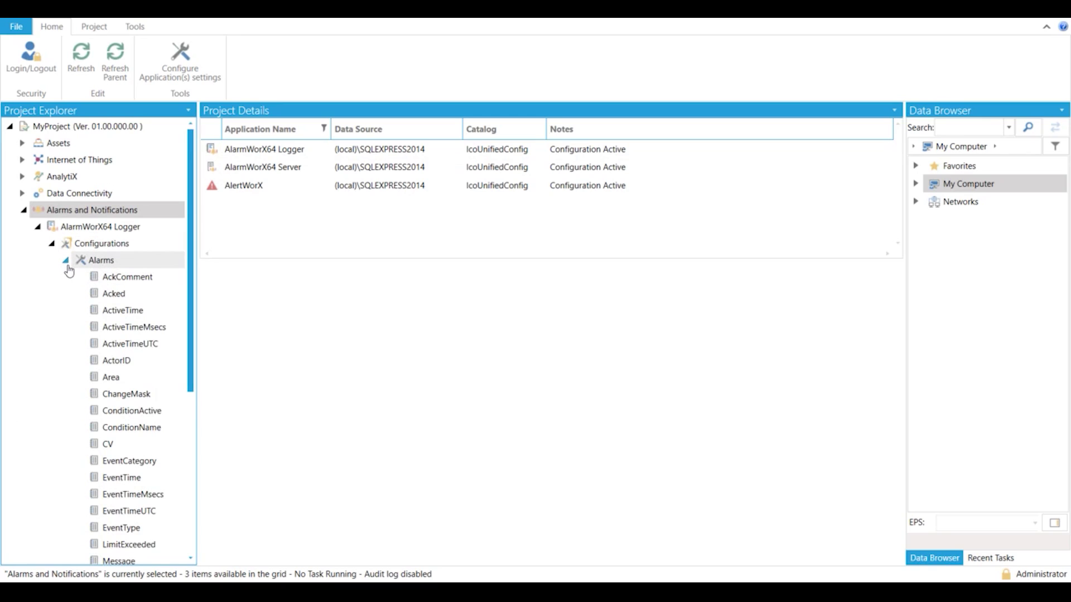
left_click(66, 261)
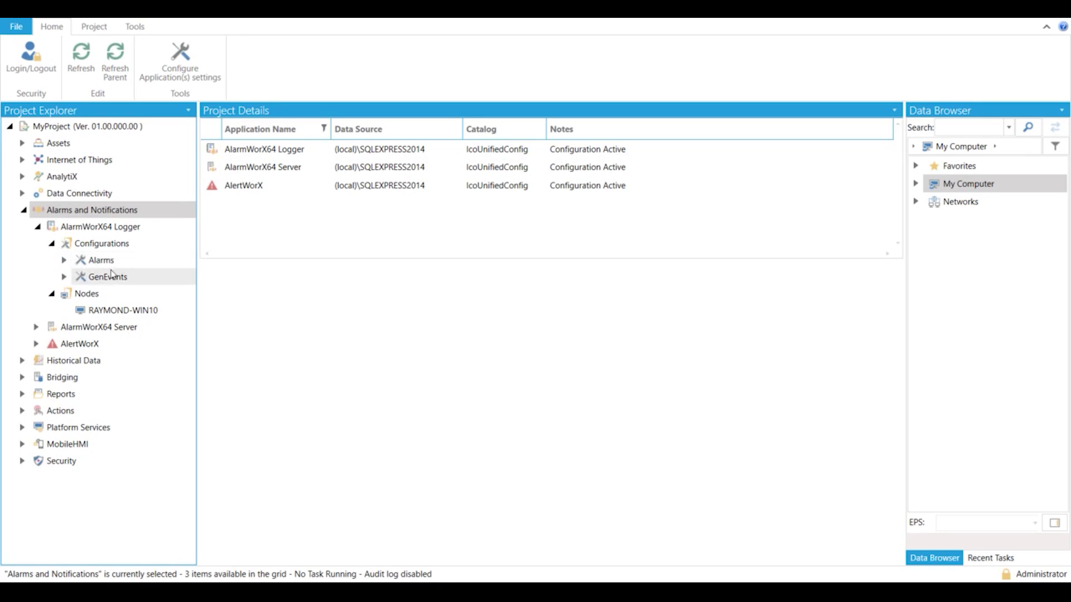
left_click(101, 245)
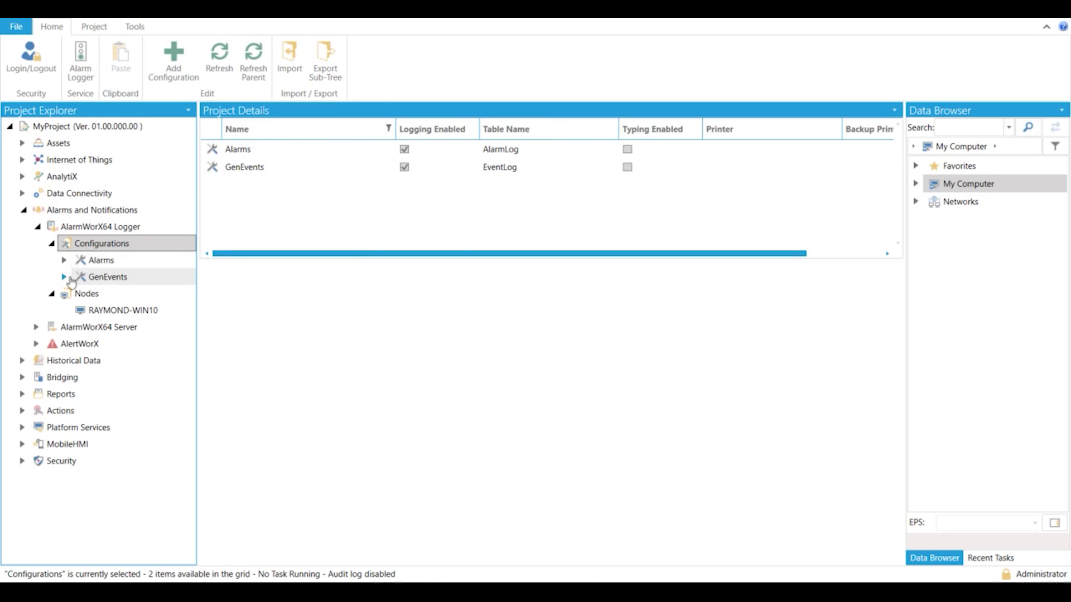
Open the GenEvents logger configuration with its column list expanded and view its alarm subscription
left_click(65, 277)
left_click(99, 284)
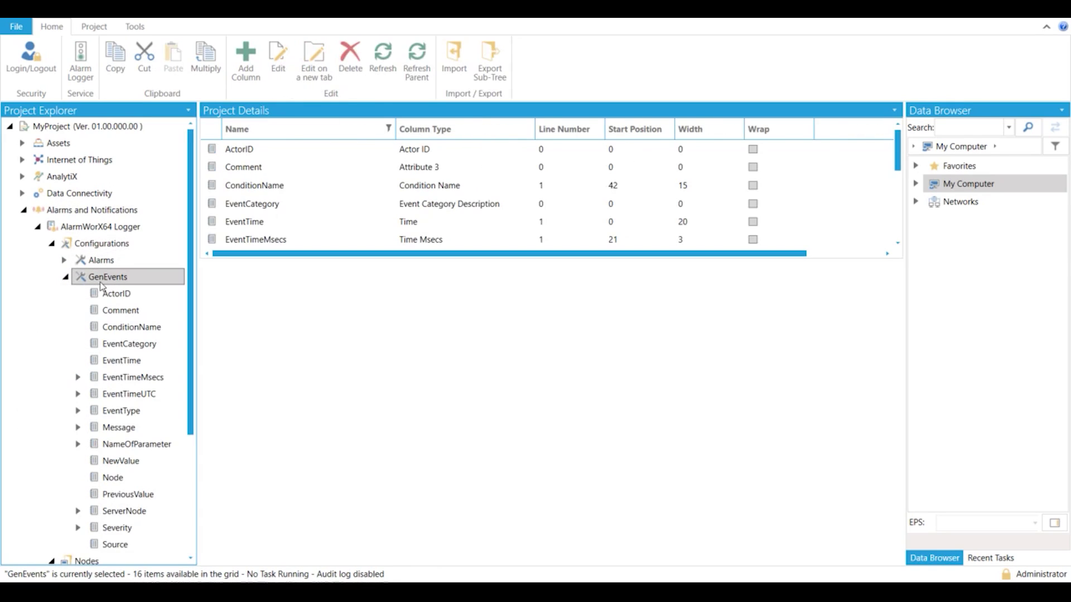
double_click(112, 280)
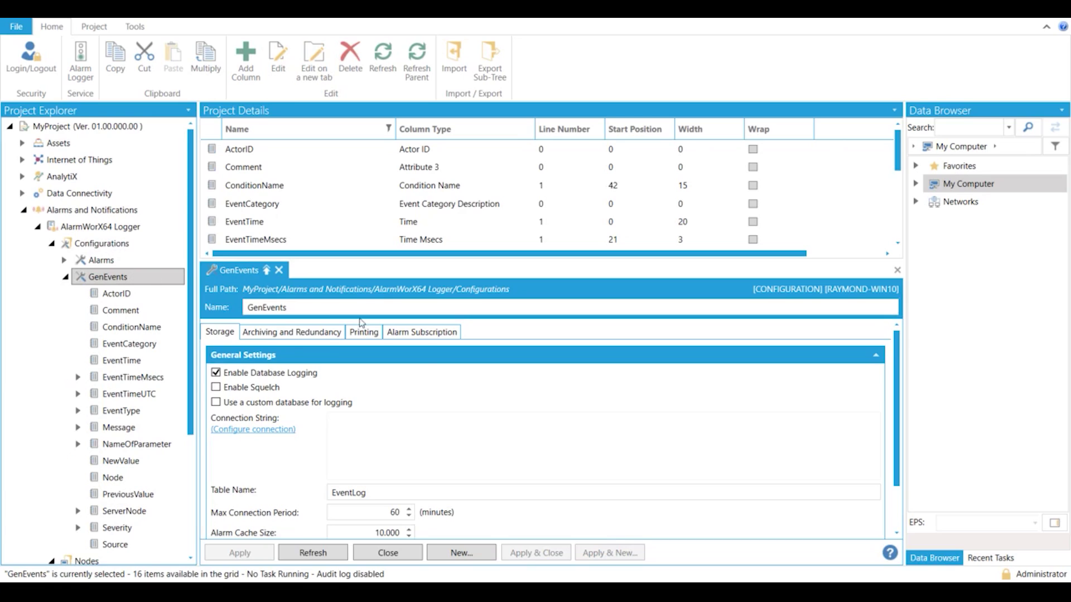
left_click(416, 335)
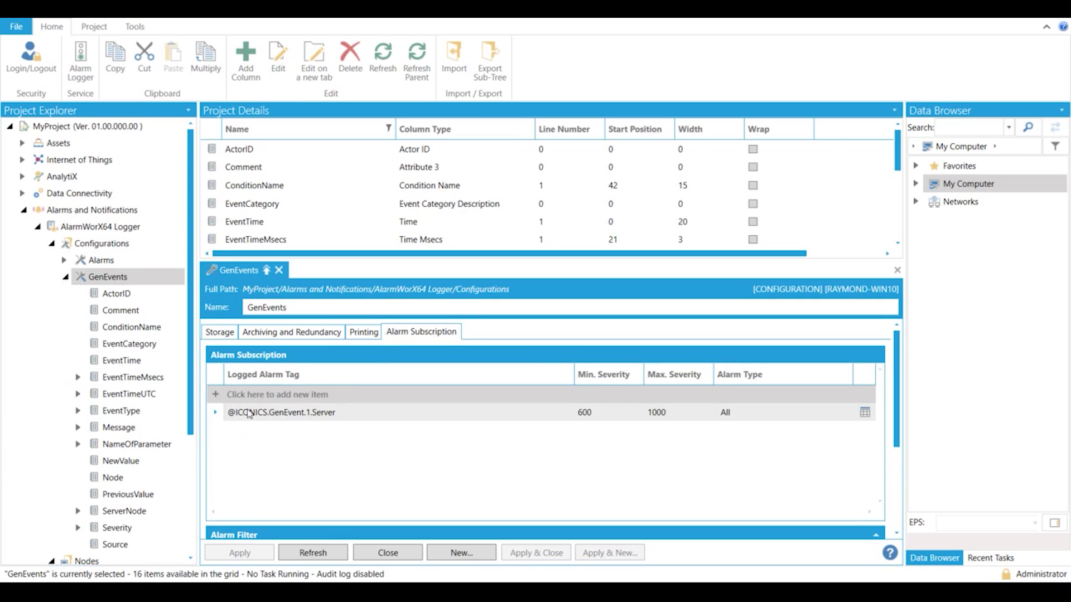
View the Alarms configuration's alarm subscription and look over its logged columns
left_click(107, 261)
double_click(107, 261)
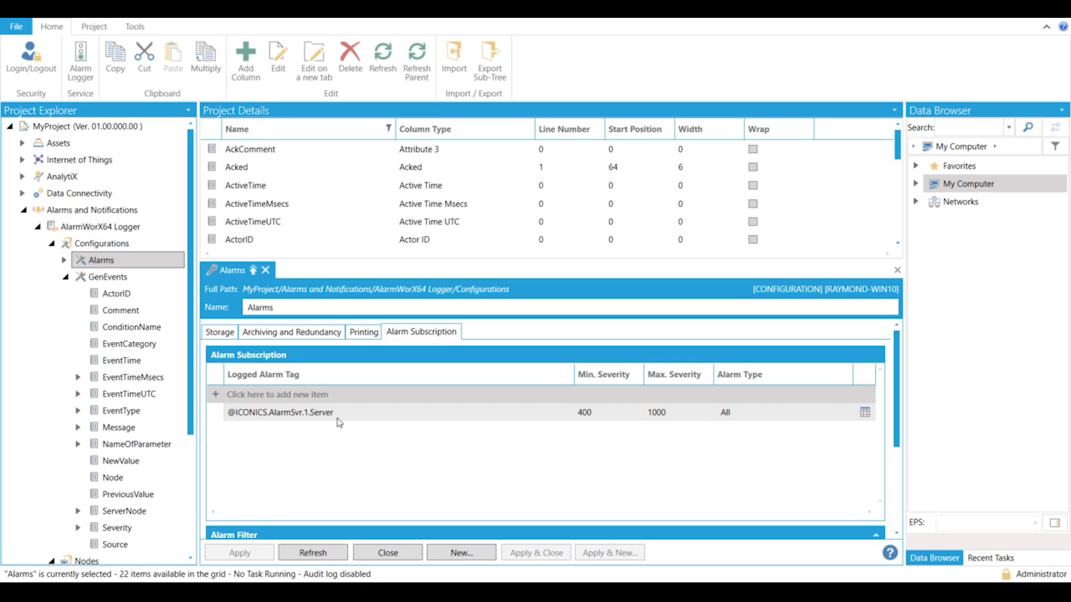
left_click(64, 260)
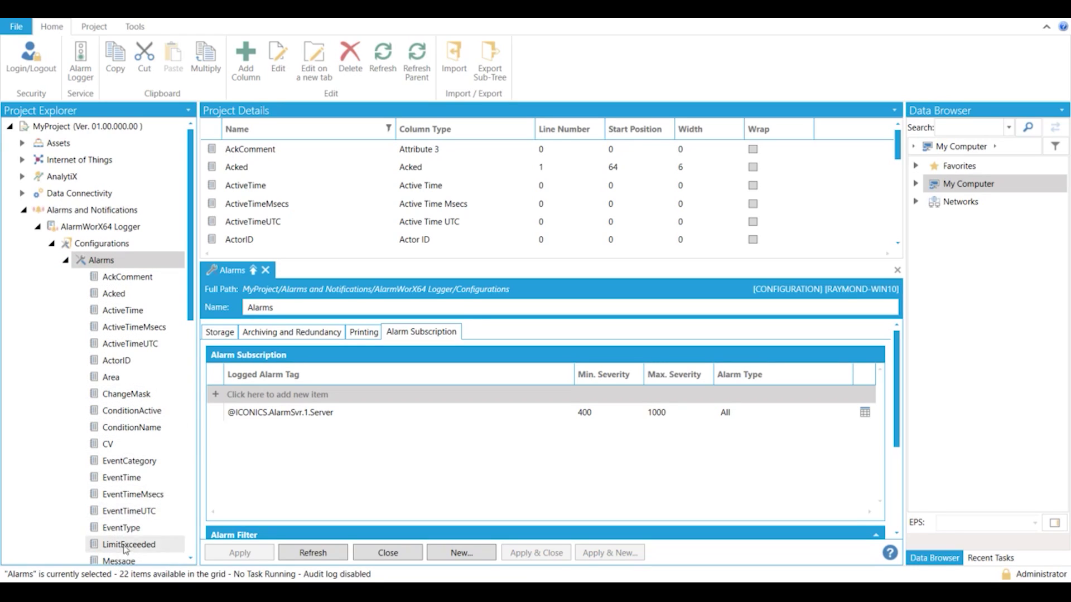
left_click(68, 260)
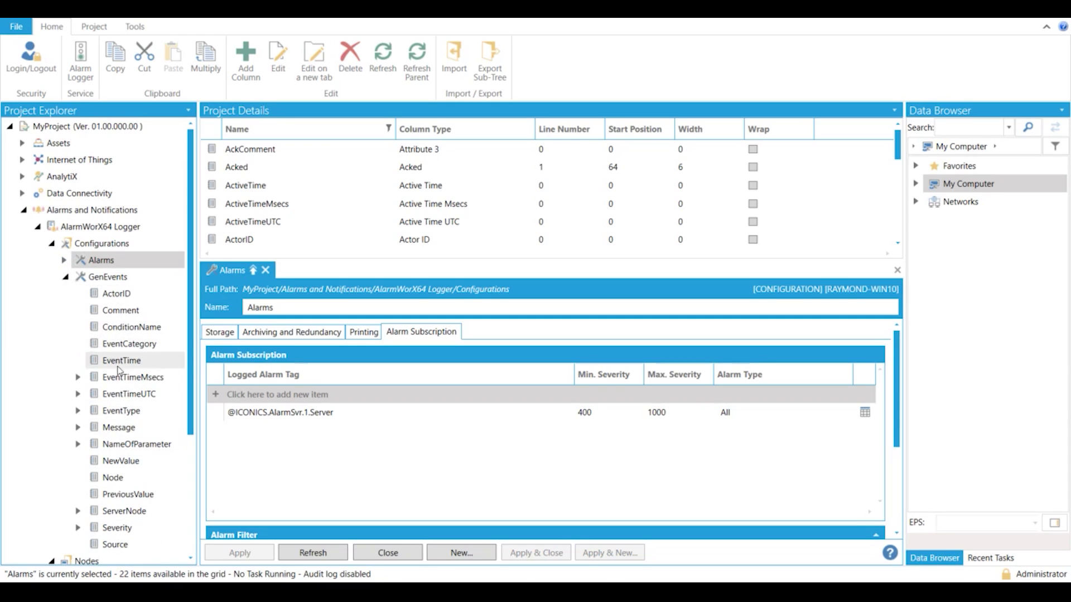
Examine the settings of the PreviousValue, NewValue and Source columns under GenEvents
left_click(126, 495)
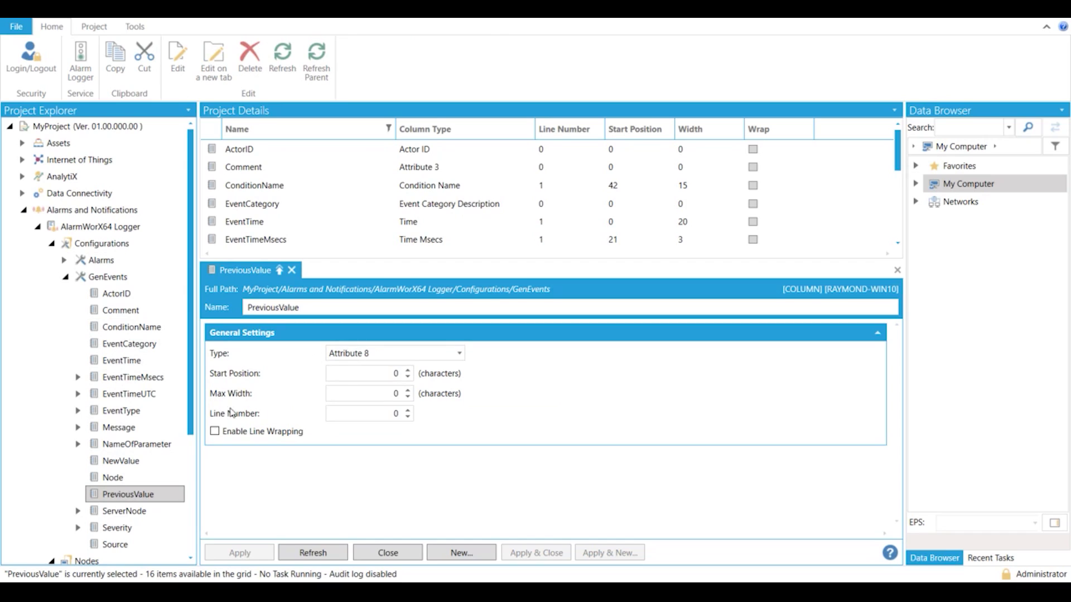
left_click(126, 464)
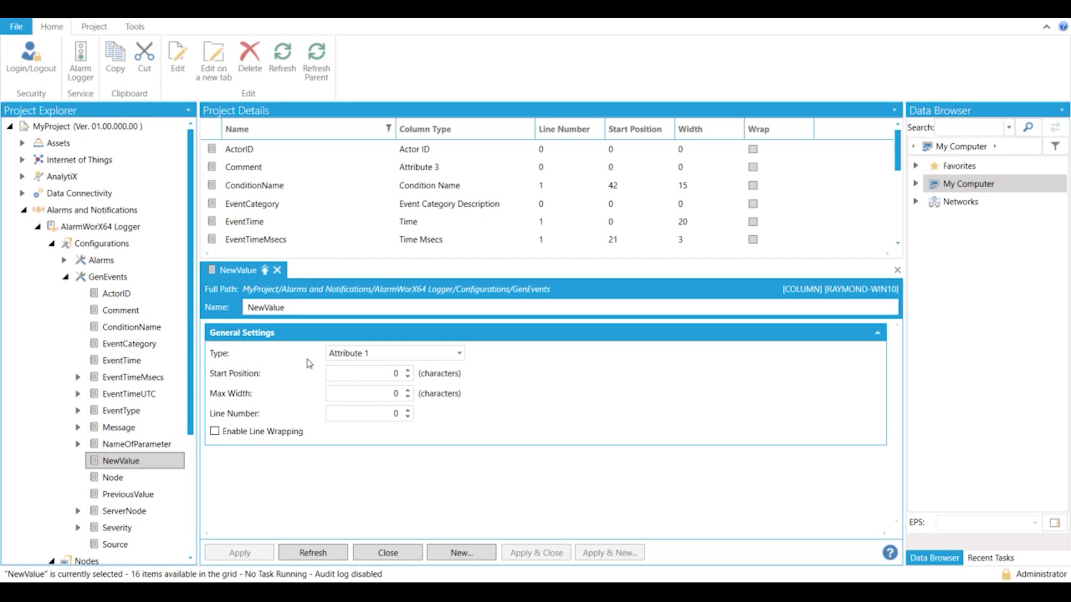
left_click(104, 546)
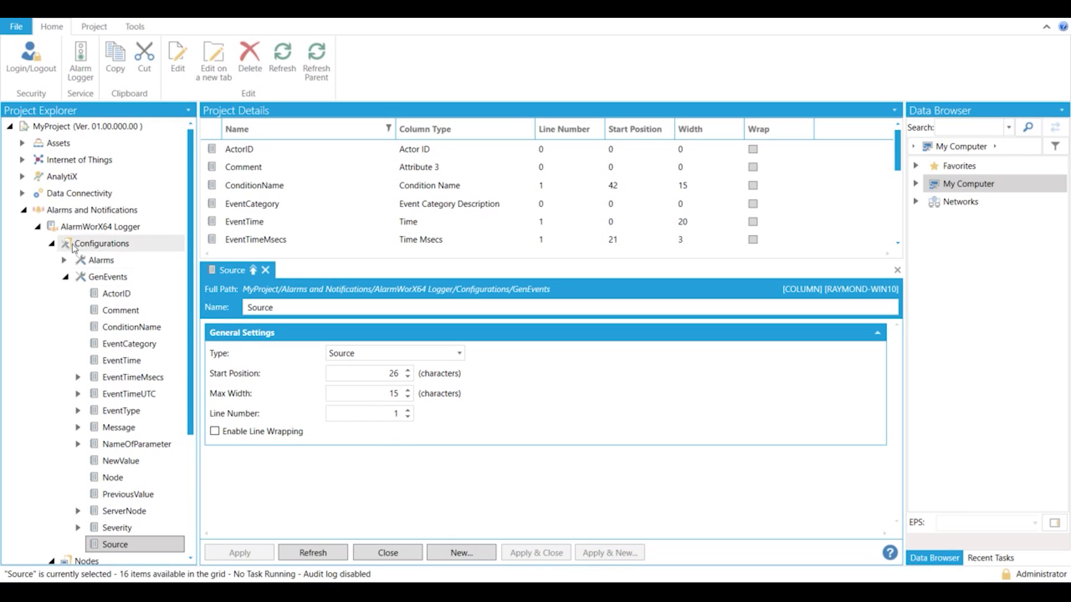
Set the minimum severity of the subscribed alarm server tag in the Alarms configuration to 1
left_click(65, 278)
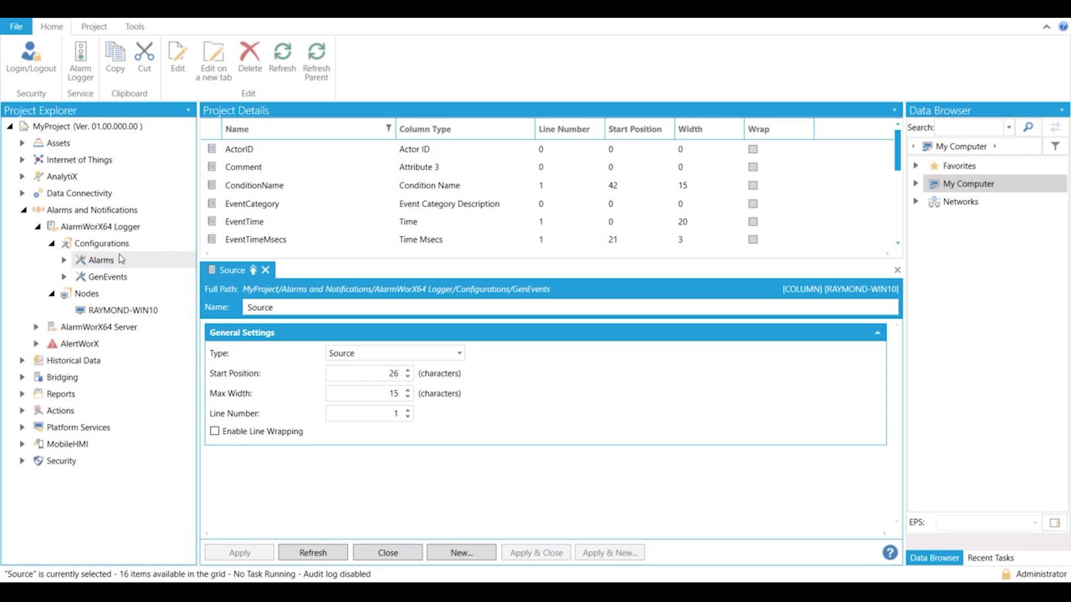
left_click(65, 261)
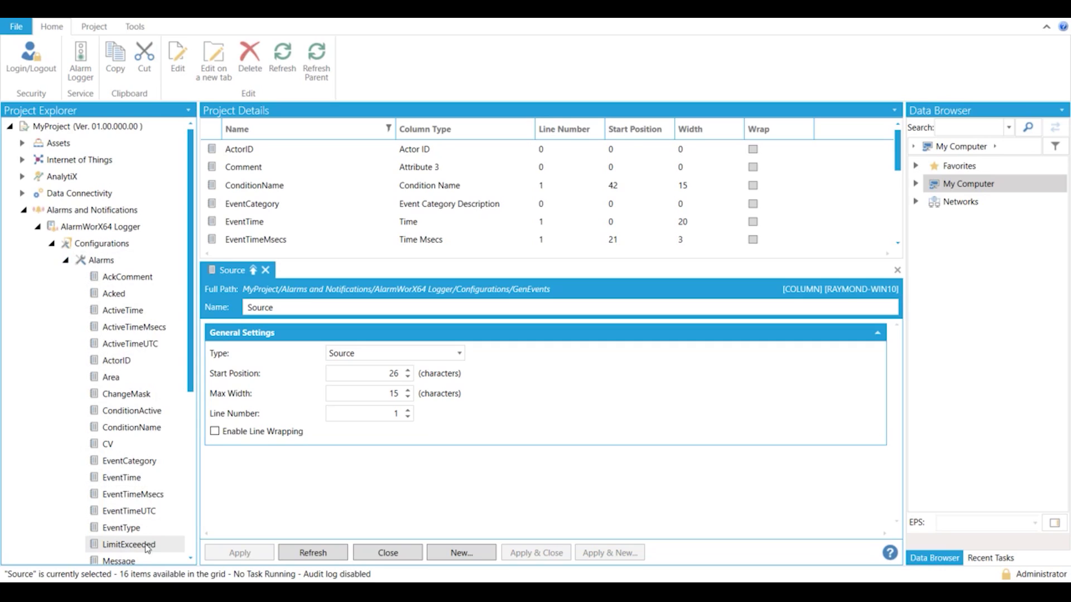
left_click(94, 261)
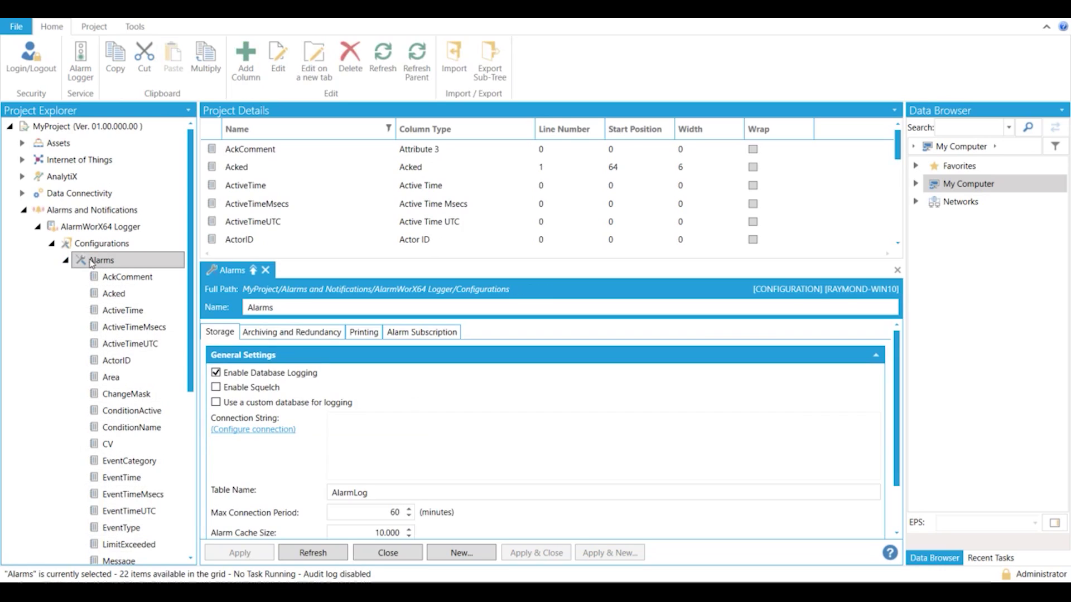
left_click(410, 333)
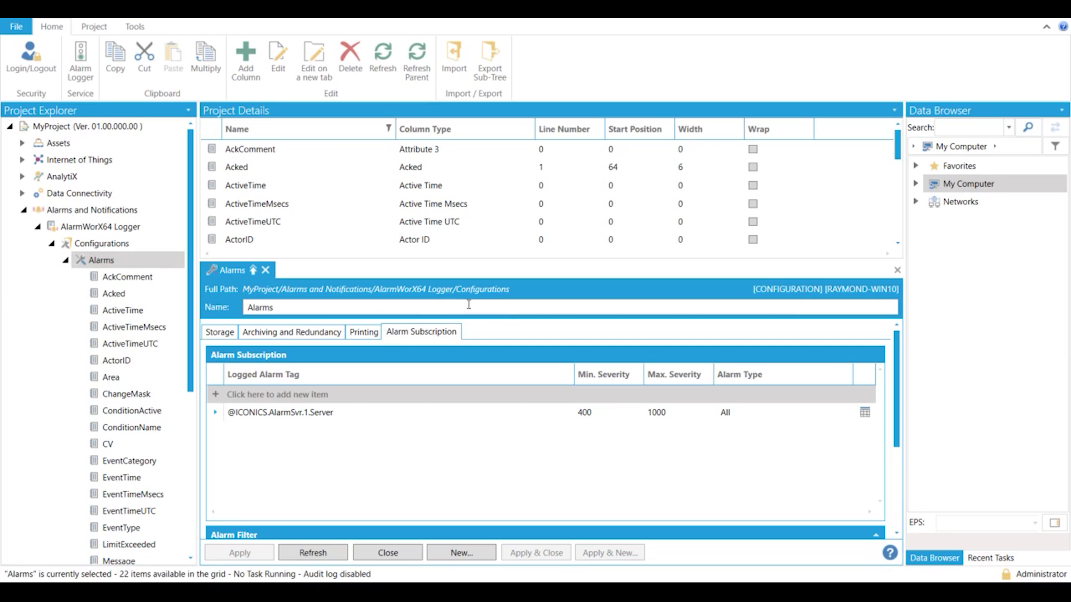
left_click(602, 416)
left_click(603, 416)
double_click(603, 417)
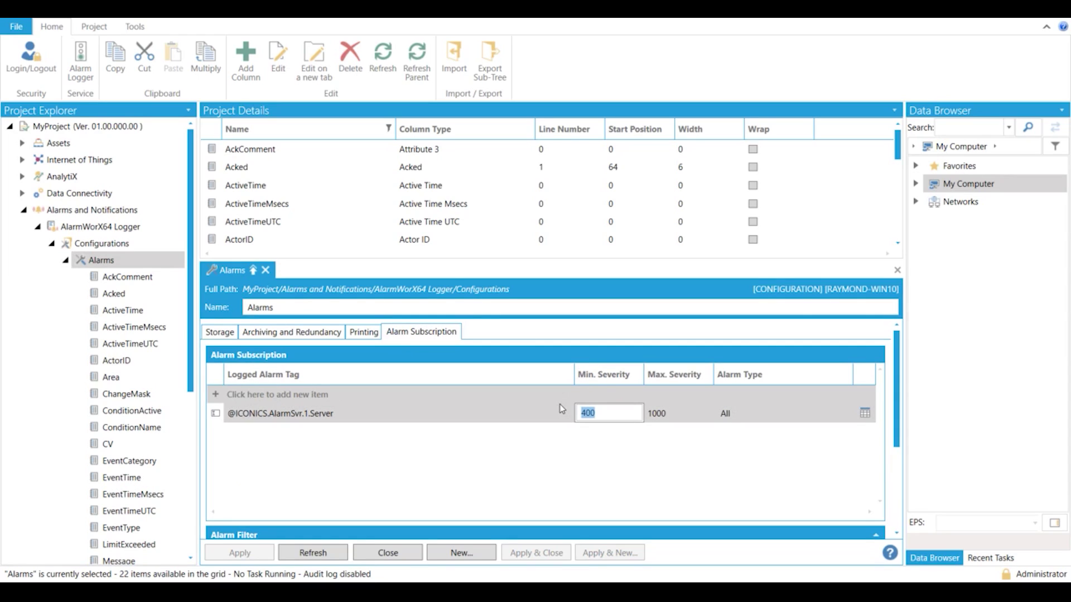
type("1")
key("Tab")
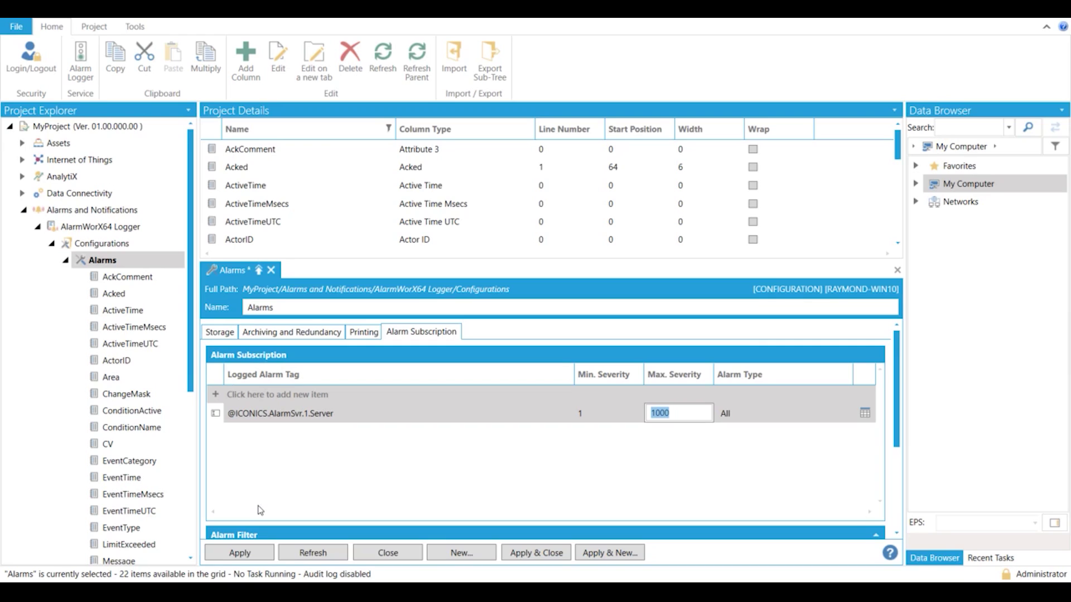
Insert the node address \\192.168.2.101\ after the @ in the logged alarm tag
left_click(240, 416)
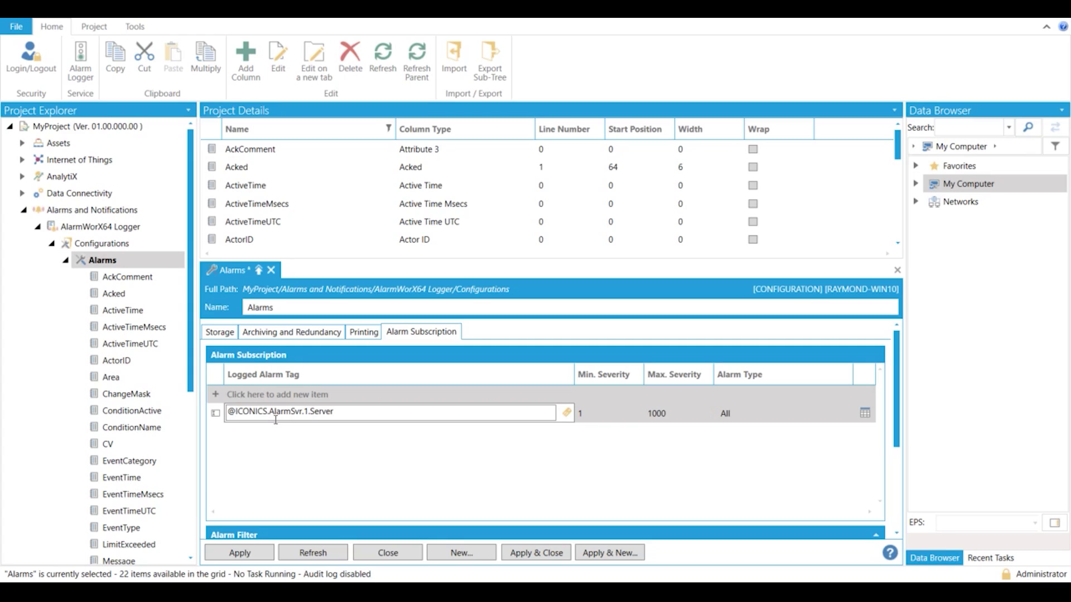
type("\\\\")
type("\\")
type("192.19")
type("68\\")
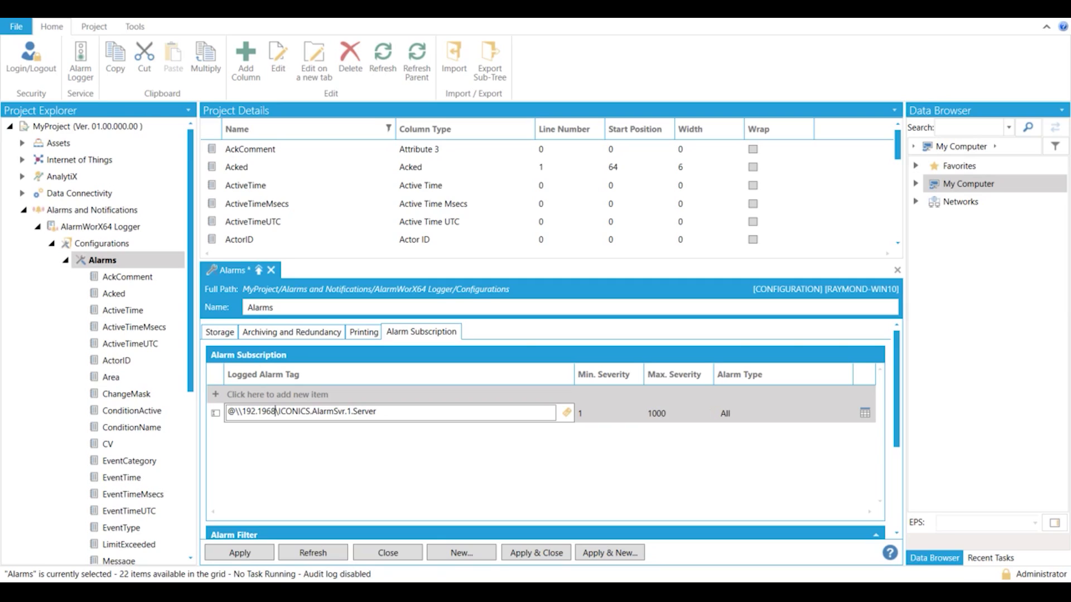
key("BackSpace")
key("BackSpace")
key("BackSpace")
type("68")
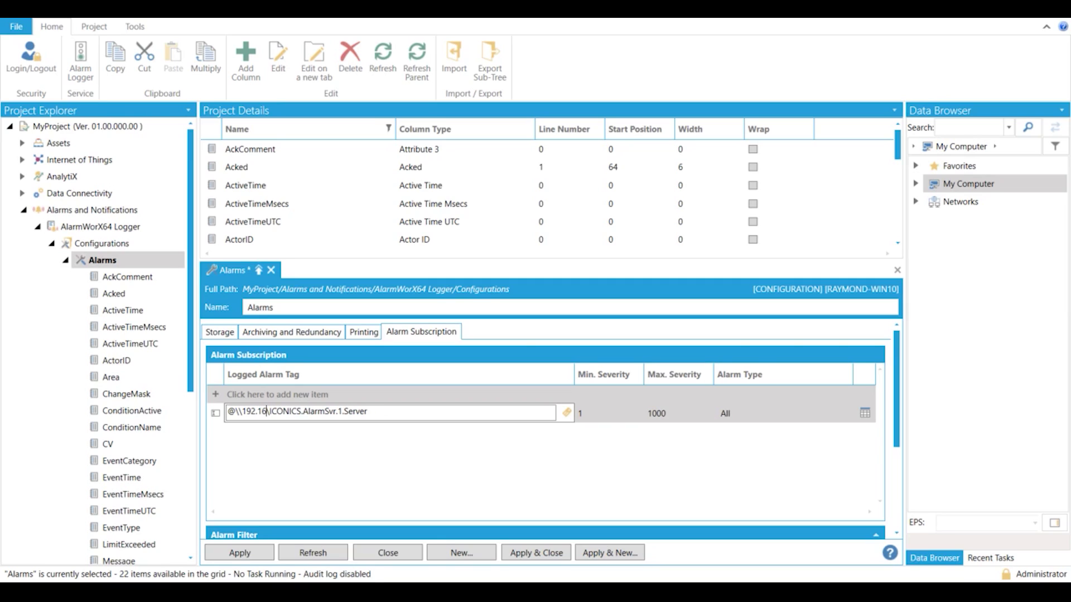
type(".2.101")
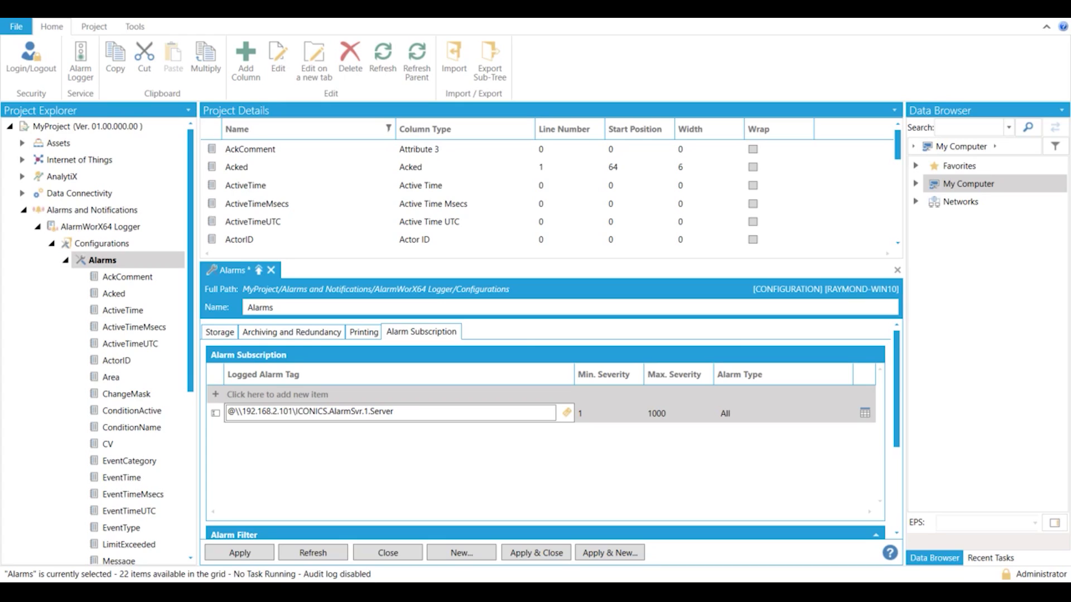
key("ctrl+shift+Left")
key("ctrl+shift+Left")
left_click(293, 412)
key("BackSpace")
key("BackSpace")
key("BackSpace")
key("BackSpace")
key("BackSpace")
key("BackSpace")
key("BackSpace")
key("BackSpace")
key("BackSpace")
key("BackSpace")
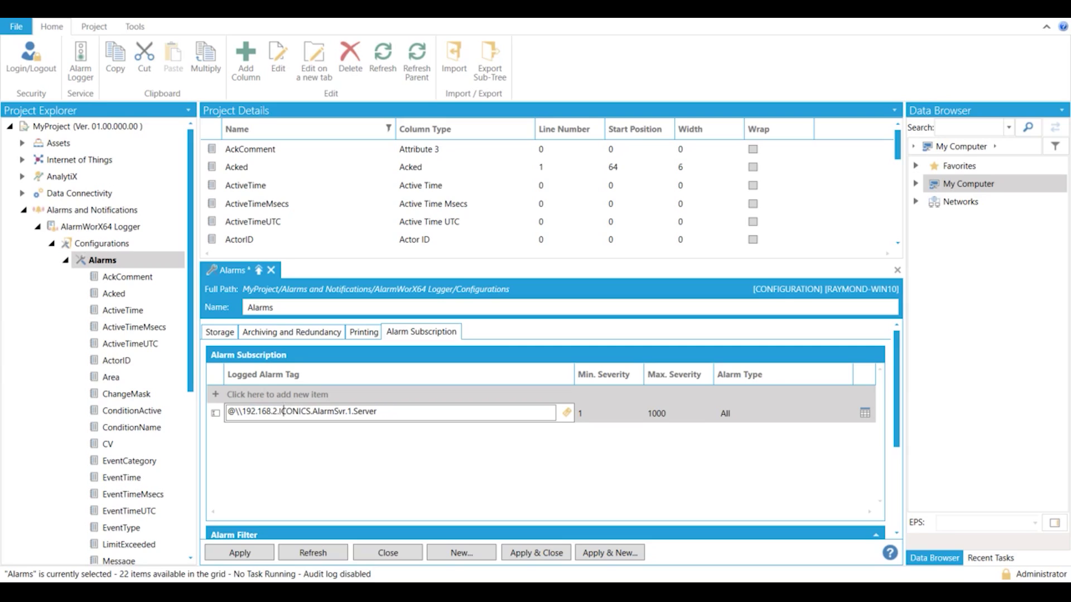
key("BackSpace")
key("BackSpace")
key("BackSpace")
key("BackSpace")
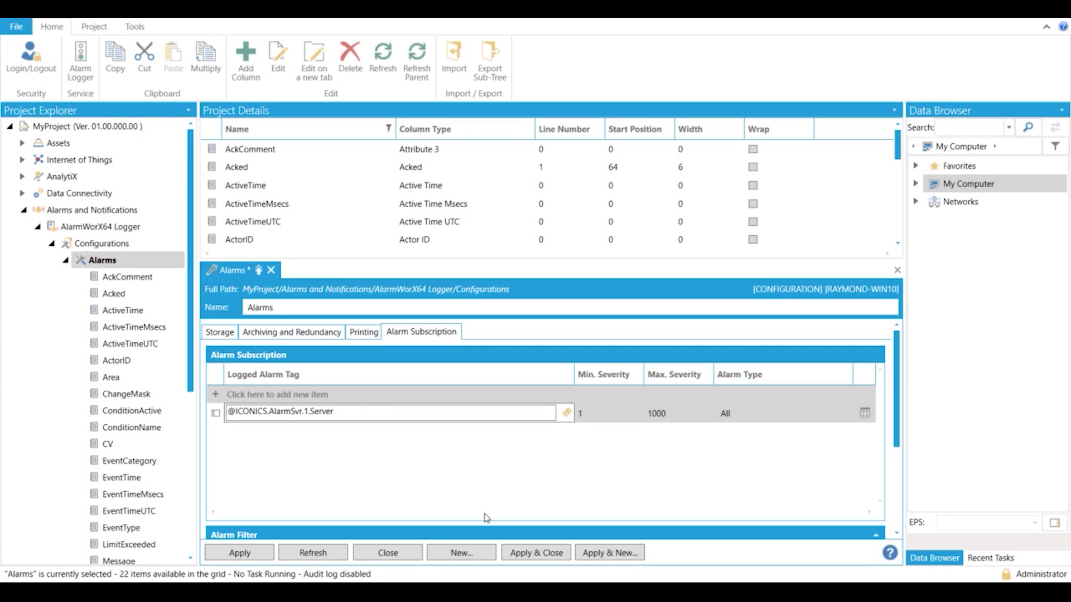
Delete the opening comment marker /* from the start of the Alarms configuration's alarm filter expression
scroll(896, 427, "down", 5)
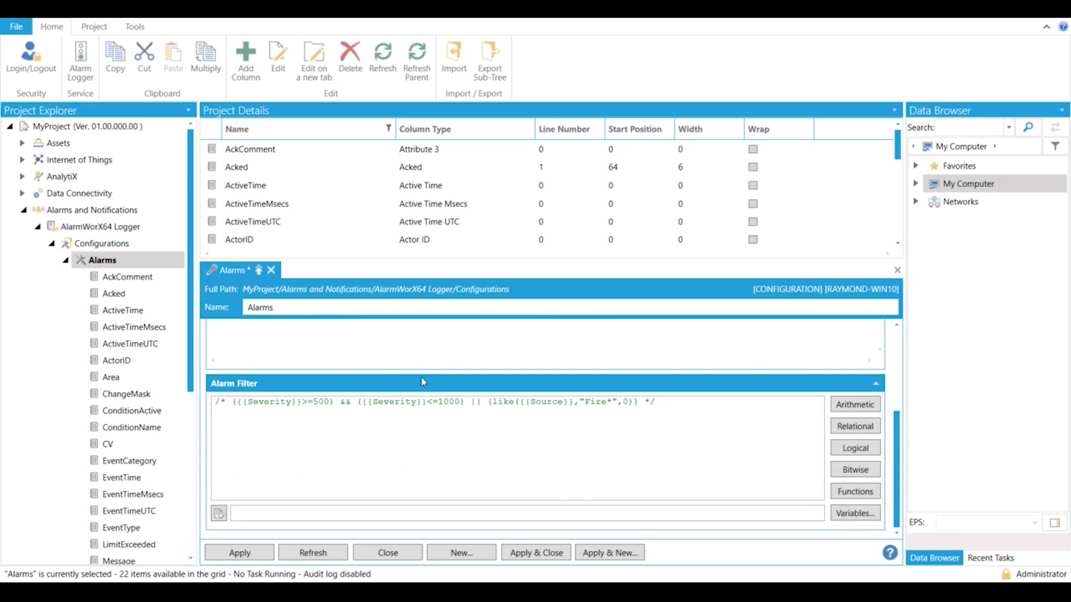
key("shift+Home")
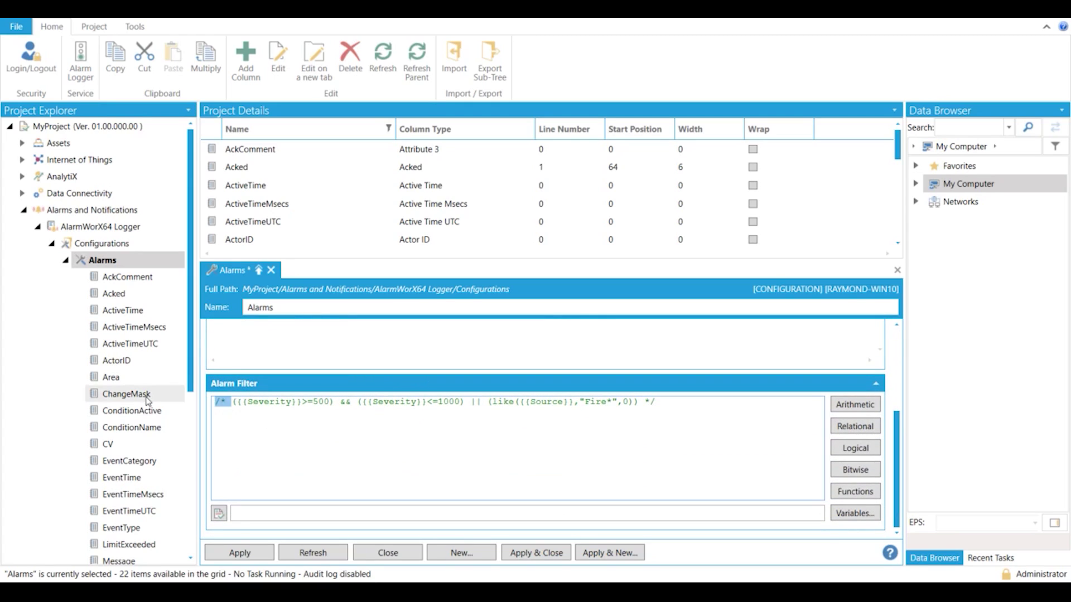
key("Delete")
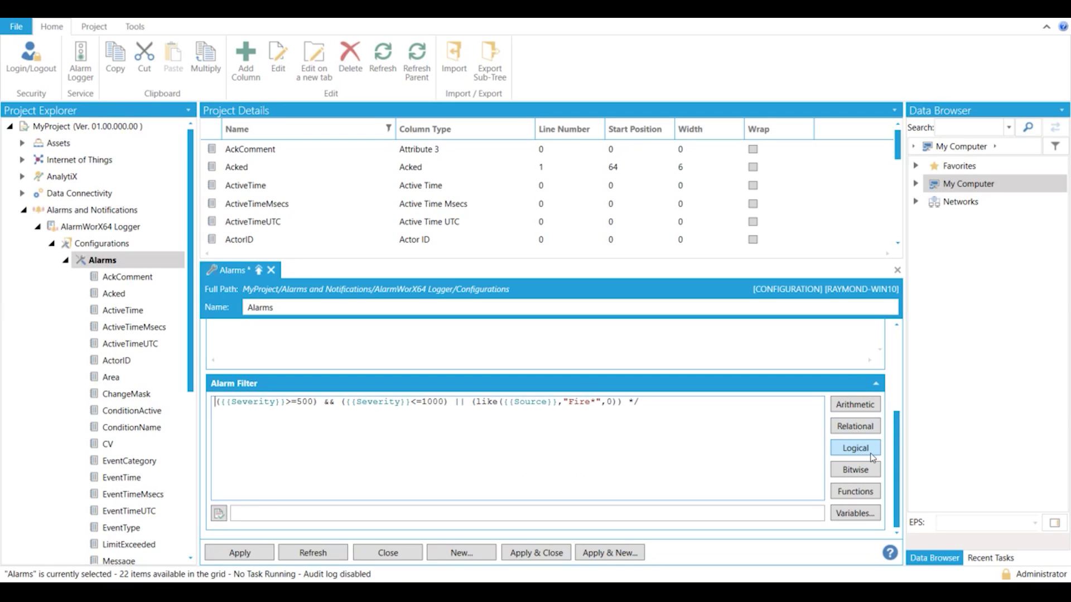
Change the upper severity limit in the alarm filter expression to 875
left_click(341, 408)
key("Home")
double_click(245, 403)
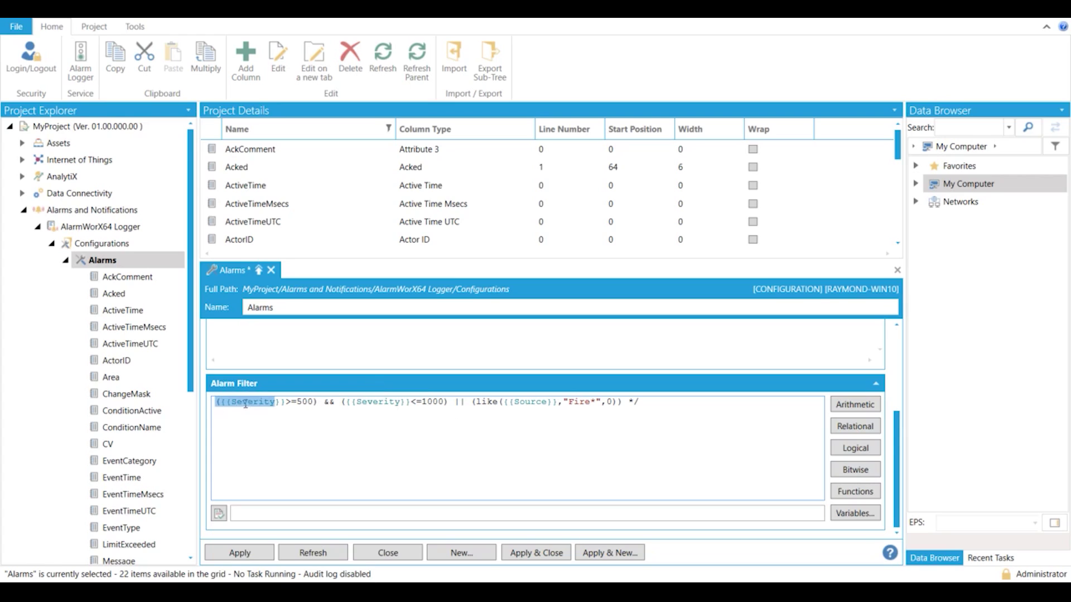
left_click(315, 451)
left_click_drag(315, 402, 275, 402)
left_click(343, 414)
left_click(422, 402)
type("8")
key("Delete")
key("Delete")
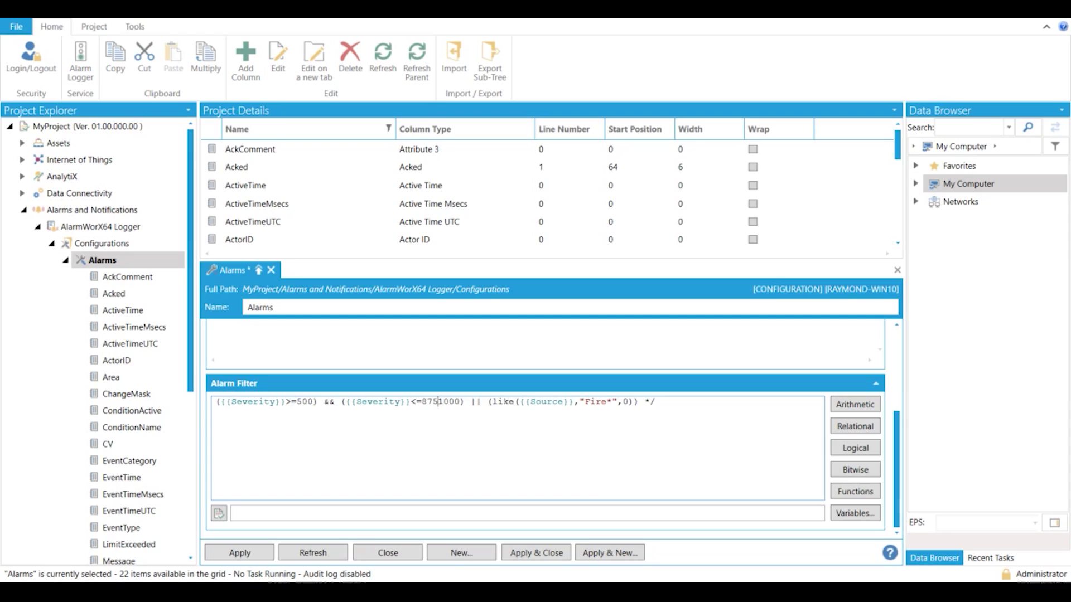
type("75")
key("Delete")
key("Delete")
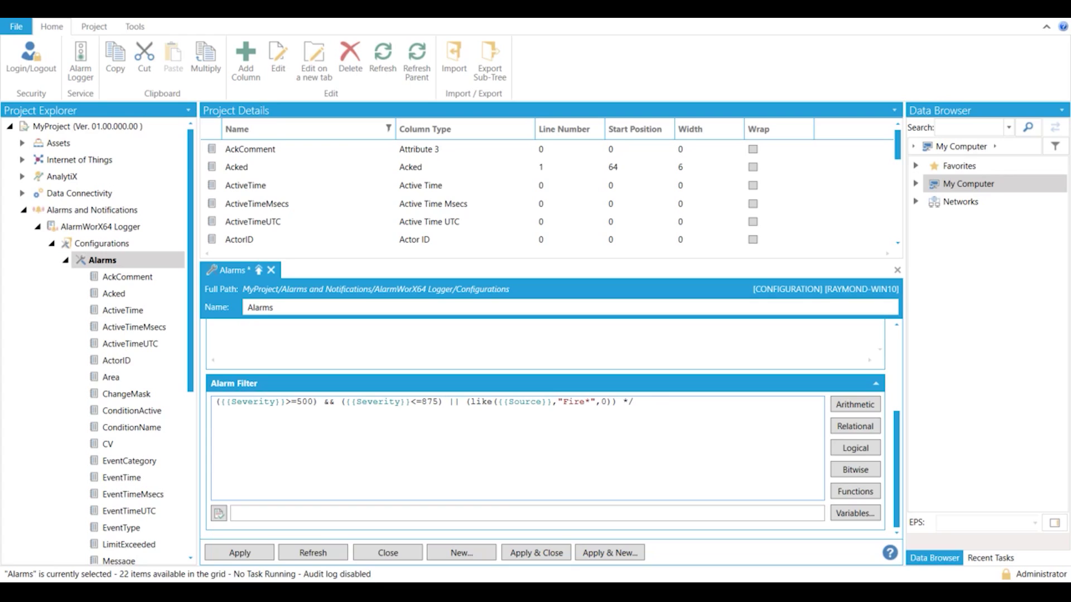
Apply the subscription and filter changes to the Alarms configuration
key("shift+Right")
key("shift+Right")
key("Right")
key("shift+Right")
key("shift+Right")
key("Left")
left_click(234, 557)
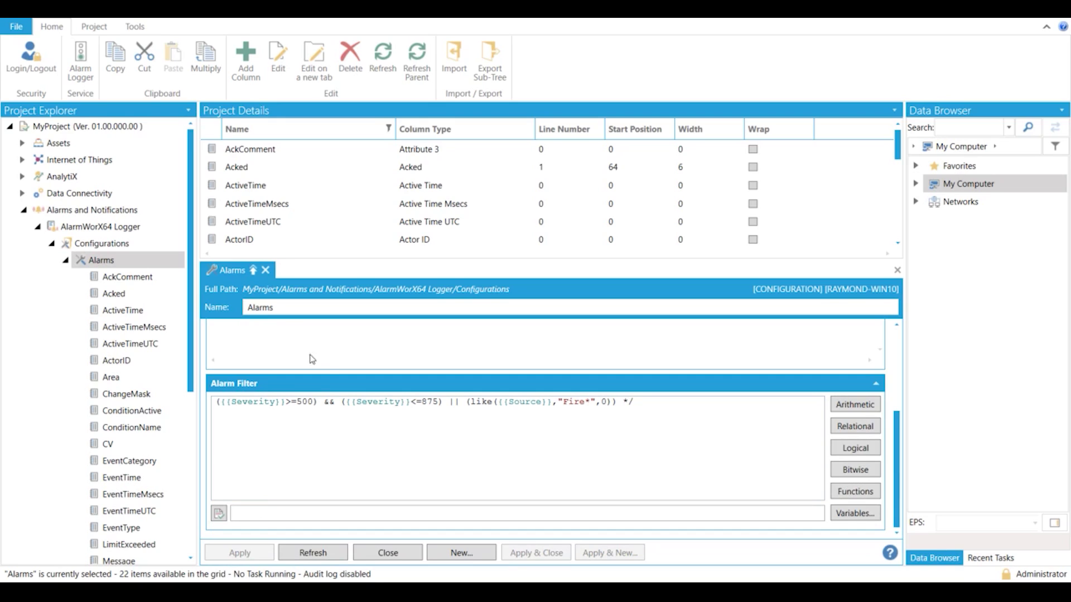
Show the Alarms configuration's printing settings and collapse the Primary Printer and Backup Printer sections
scroll(351, 423, "up", 3)
scroll(350, 423, "up", 1)
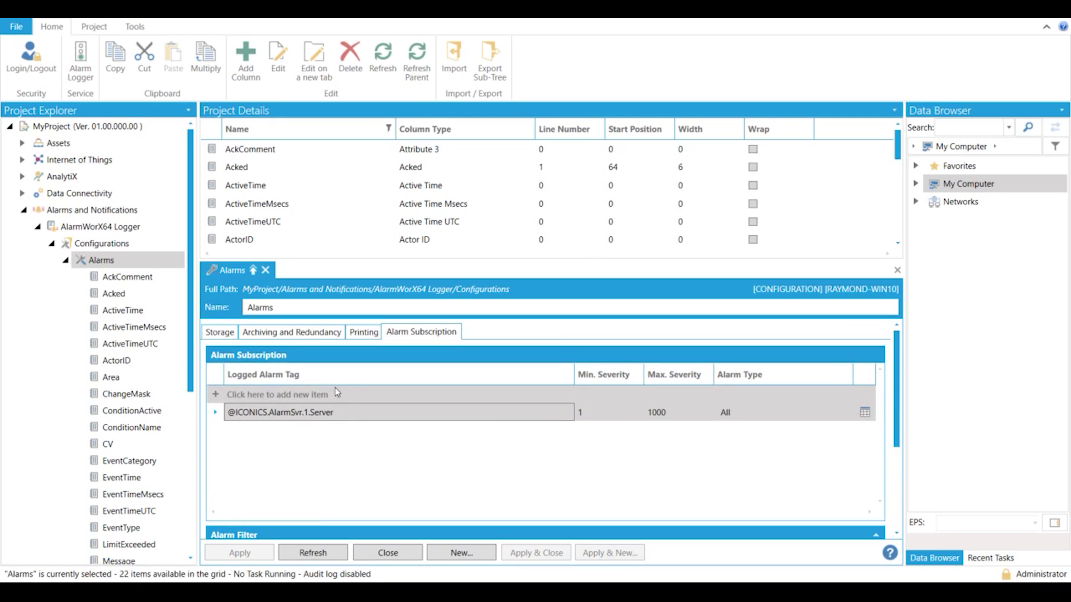
left_click(358, 334)
left_click(237, 358)
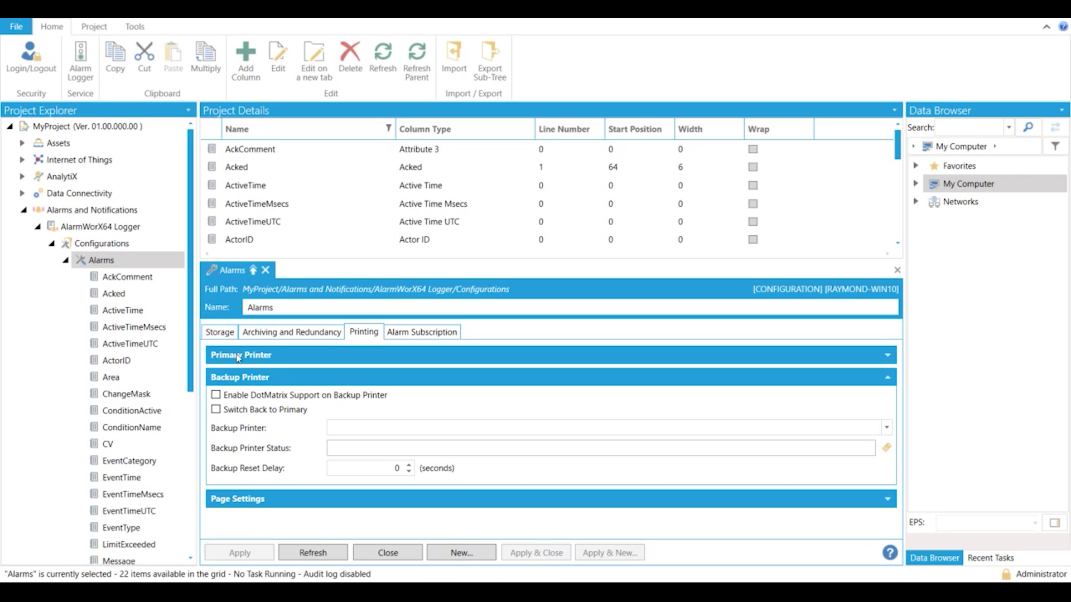
left_click(229, 378)
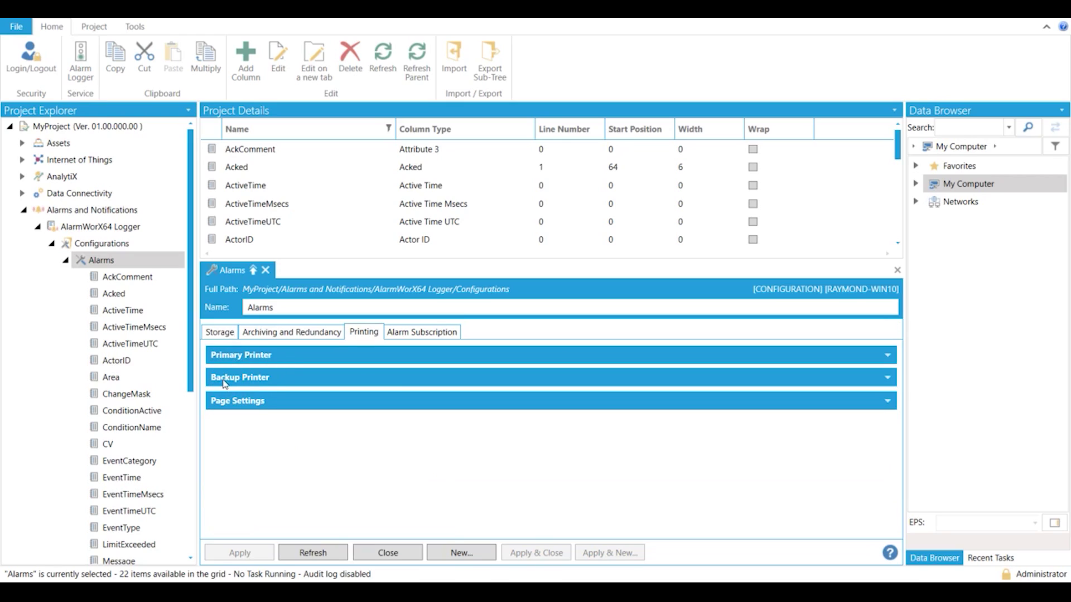
Examine the Alarms configuration's page settings for printing, including page height, width, header and footer
left_click(225, 402)
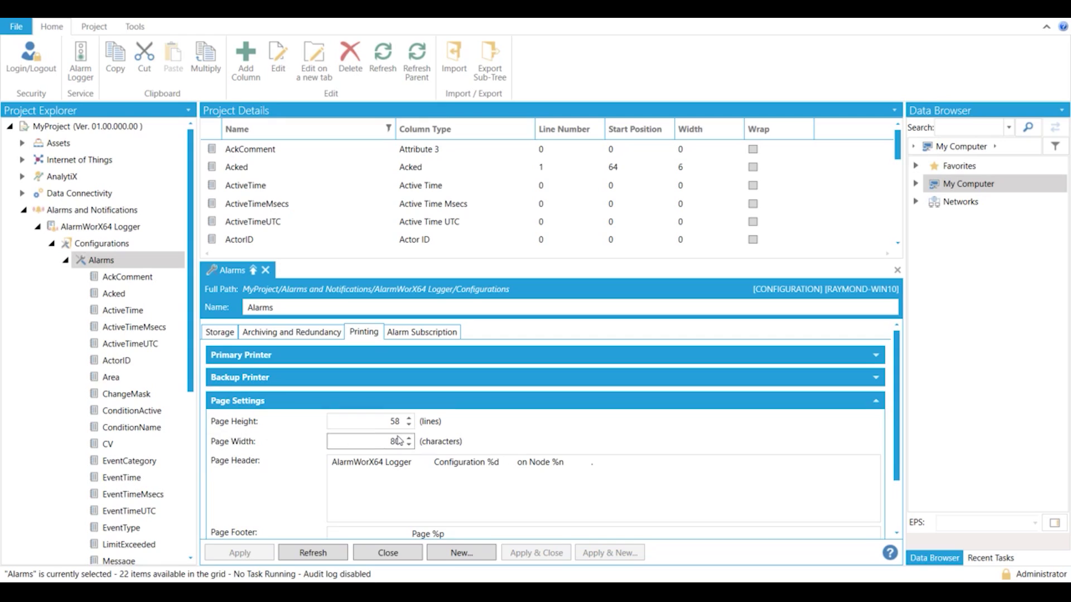
scroll(512, 452, "down", 1)
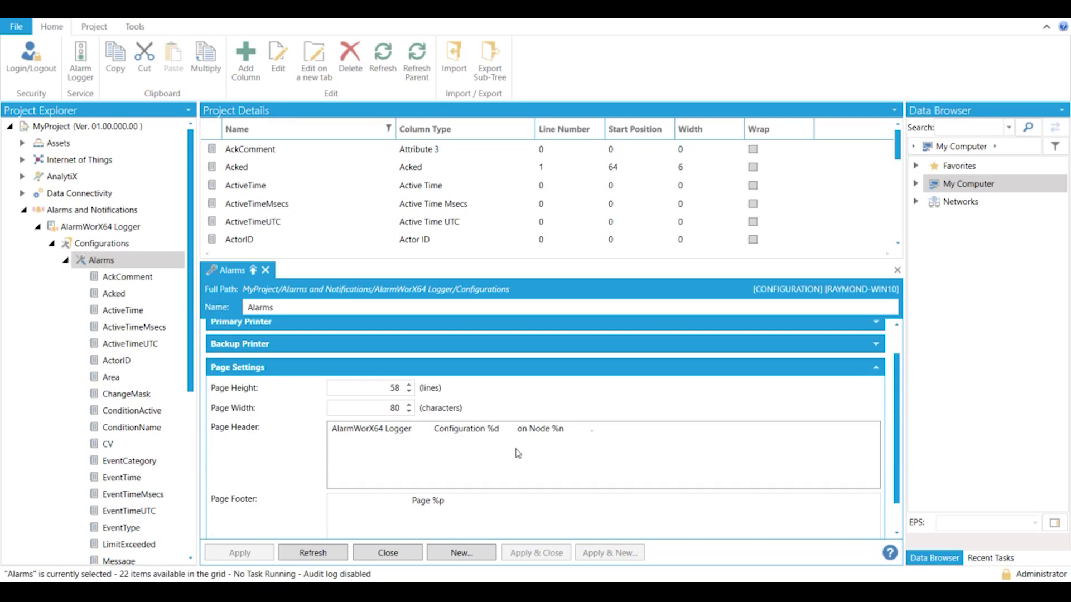
scroll(360, 496, "down", 1)
scroll(384, 512, "up", 2)
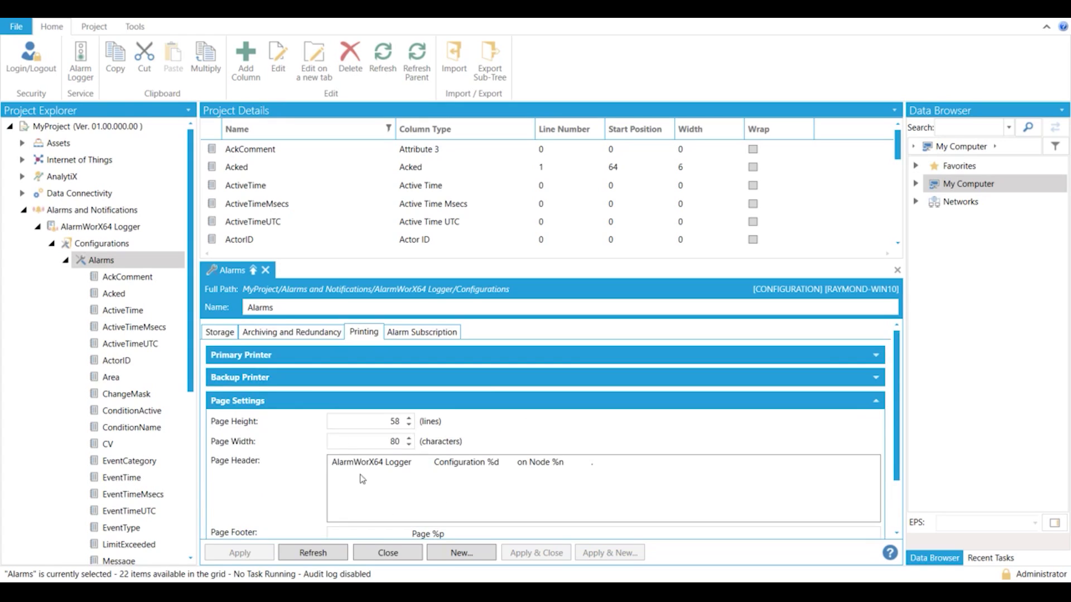
Enable printer logging for the Alarms configuration's primary printer and show the Backup Printer settings
left_click(227, 357)
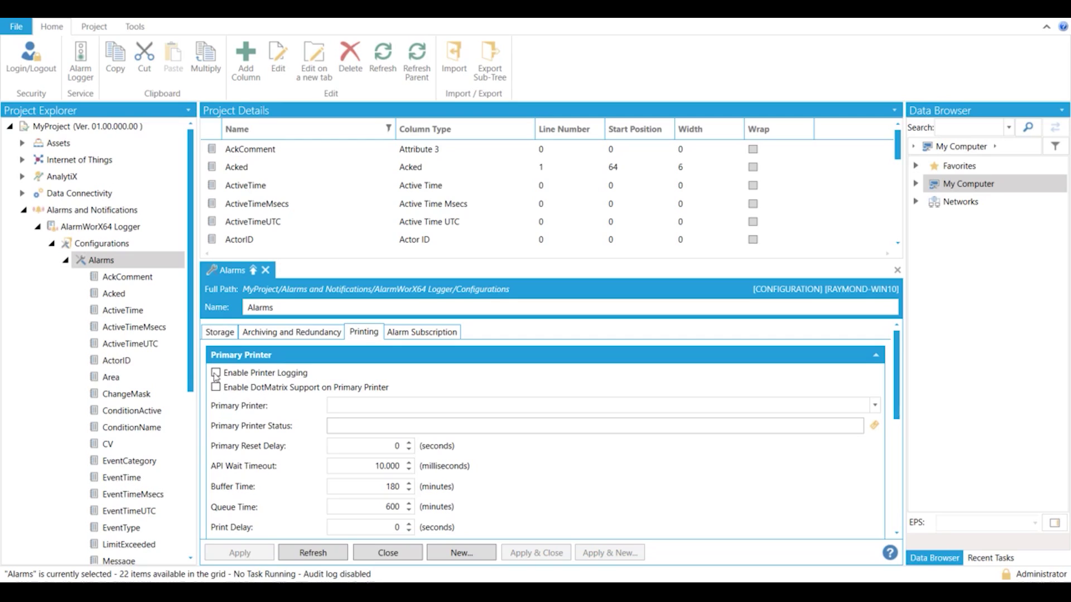
left_click(216, 374)
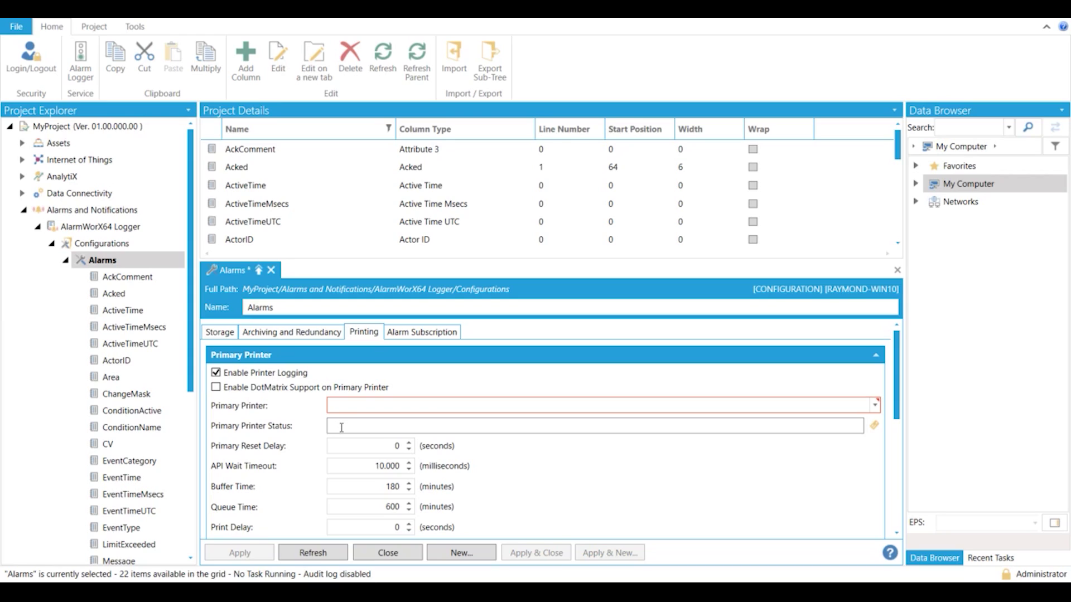
left_click(283, 361)
left_click(278, 376)
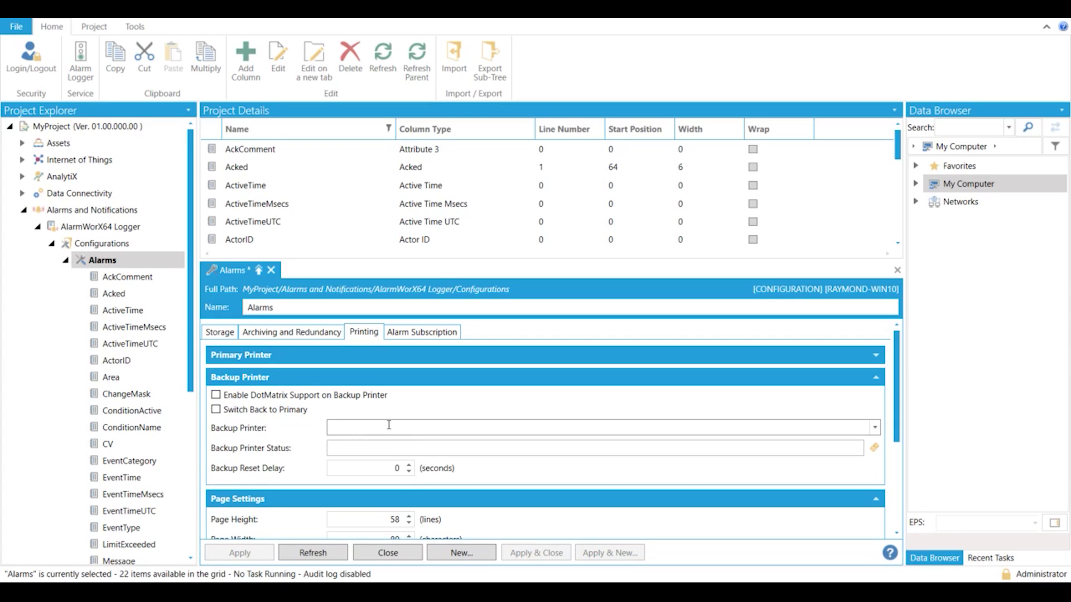
Disable printer logging again for the primary printer and apply the Alarms configuration
left_click(263, 355)
left_click(216, 372)
left_click(216, 373)
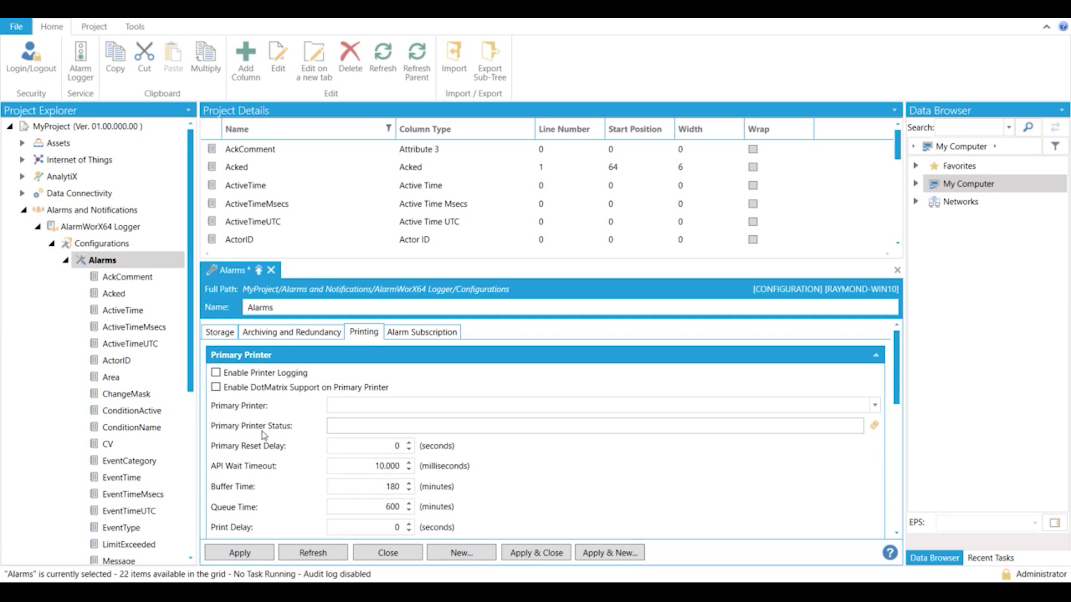
left_click(233, 554)
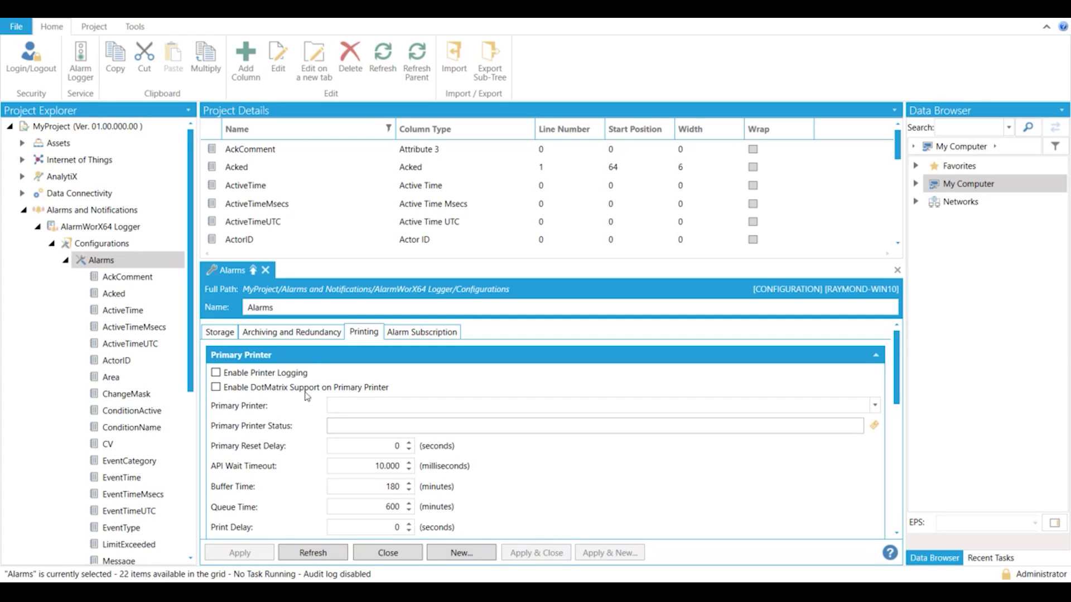
Examine the Alarms configuration's archiving settings, including maximum records, archive records, archive tables and archive period
left_click(285, 334)
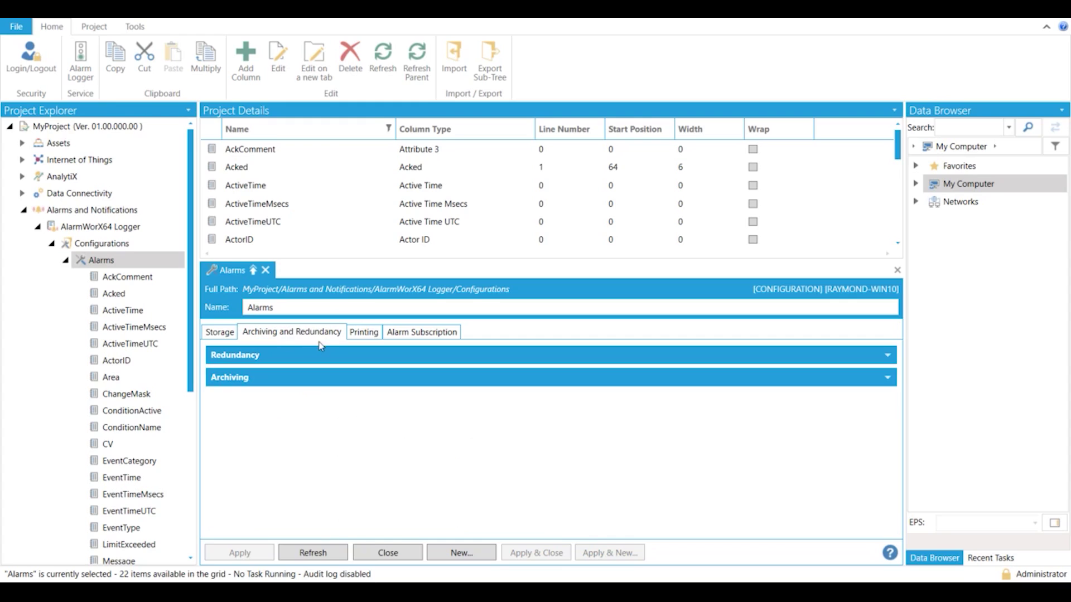
left_click(228, 377)
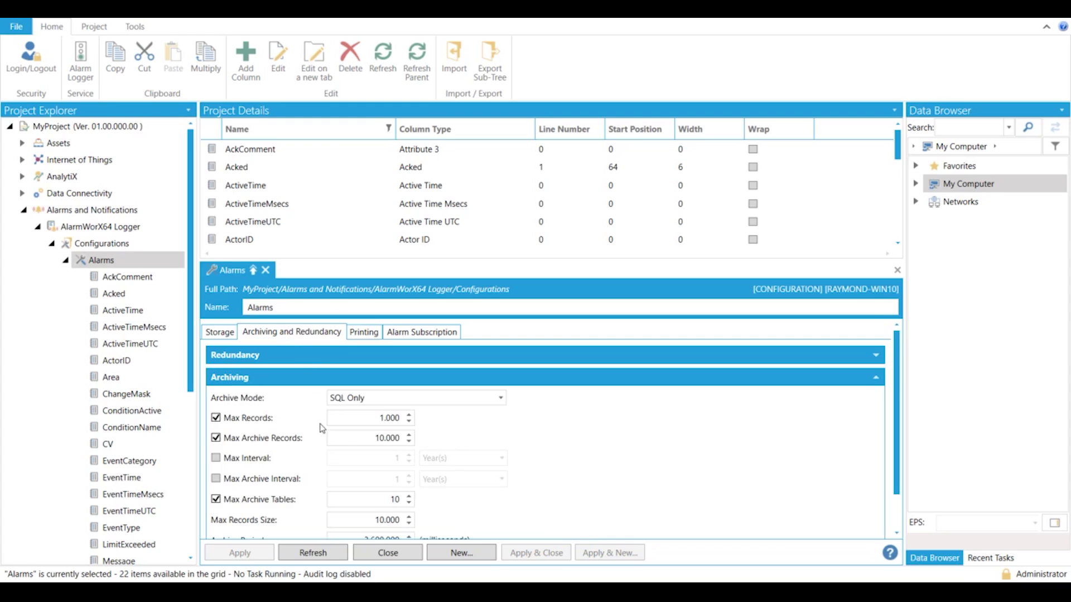
double_click(369, 419)
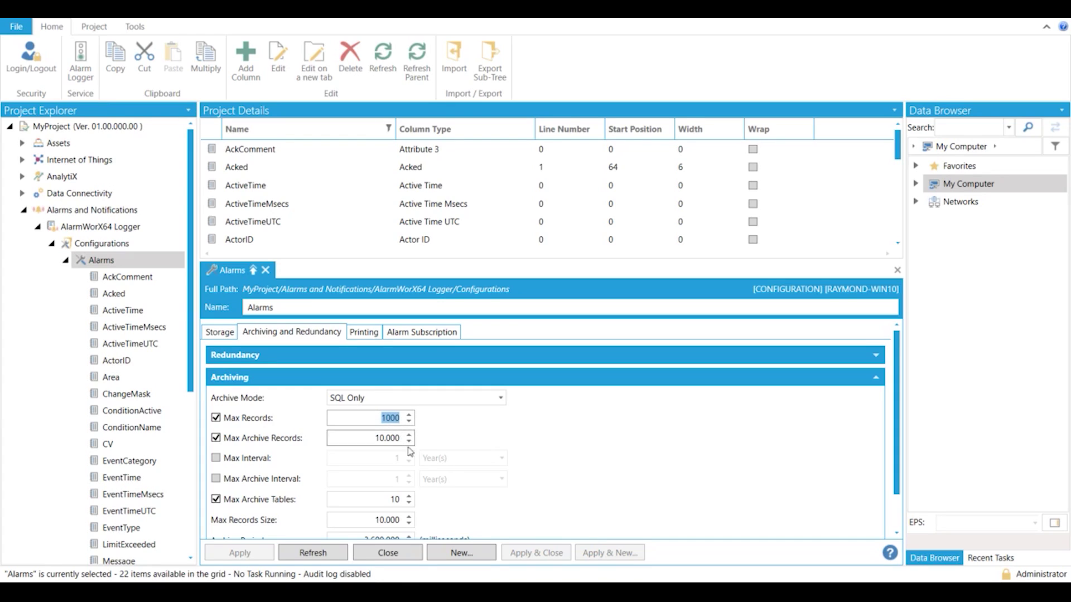
left_click(377, 440)
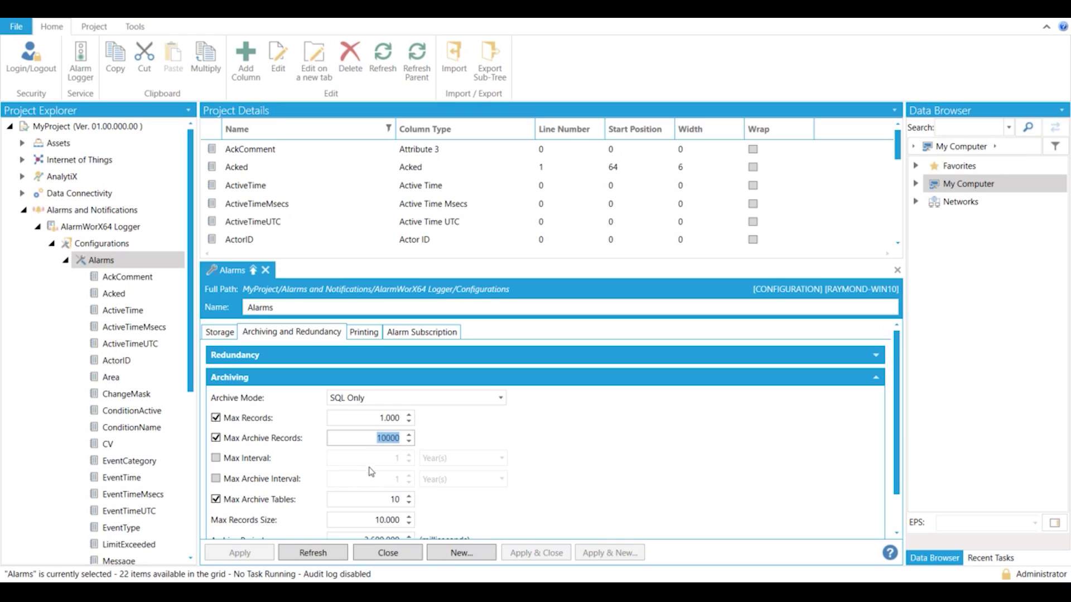
left_click(363, 506)
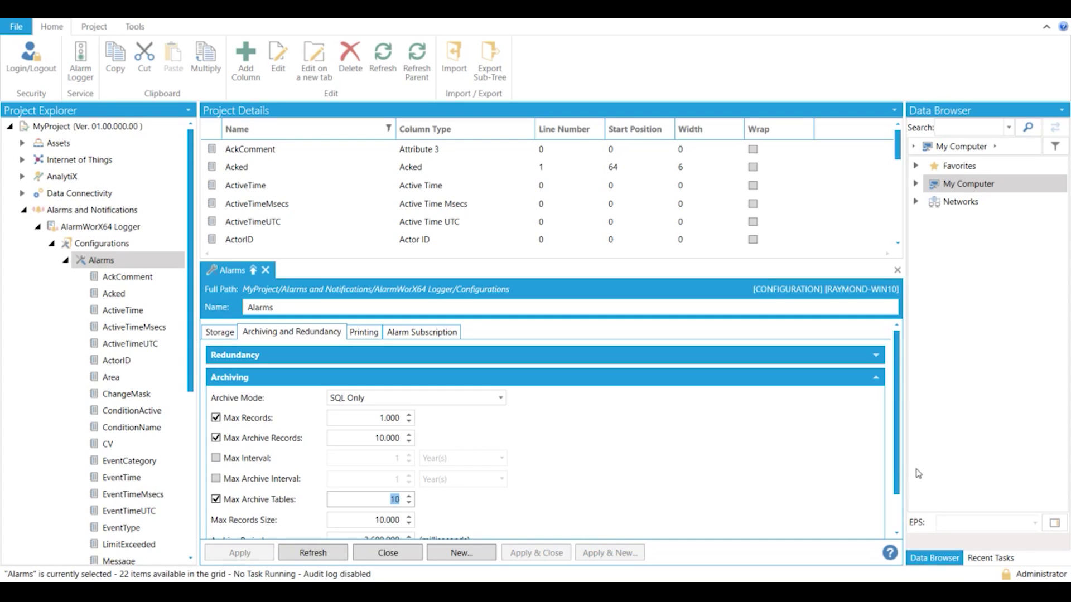
left_click_drag(899, 479, 890, 527)
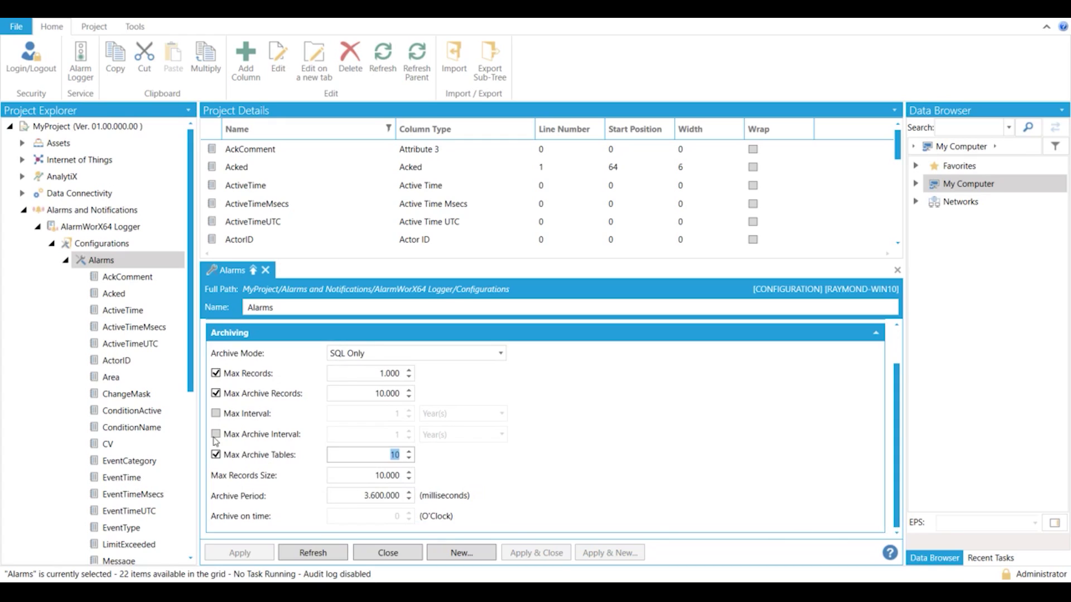
left_click(360, 496)
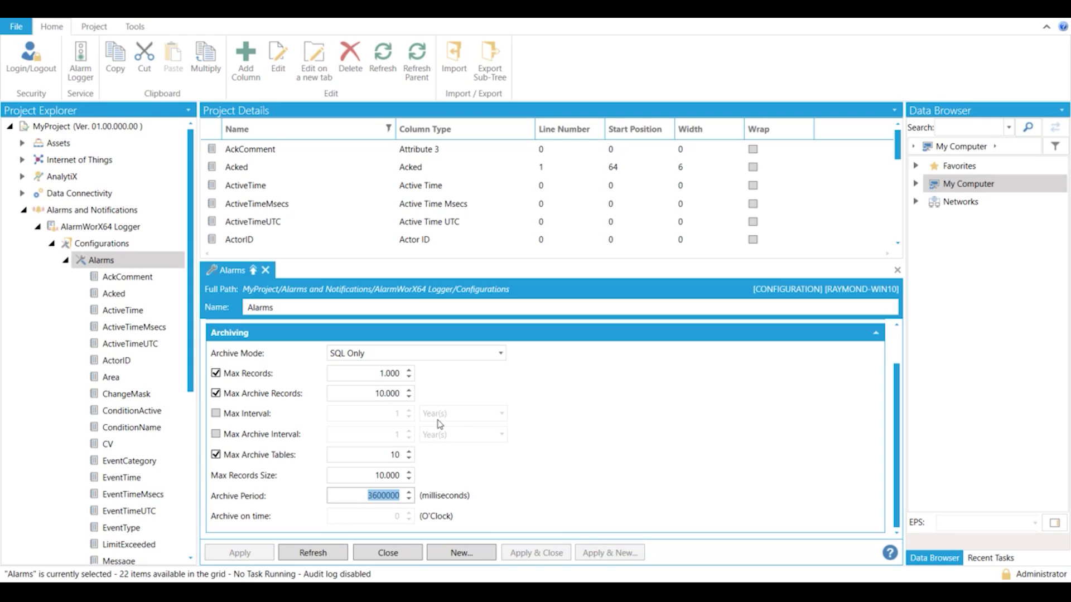
scroll(510, 459, "up", 2)
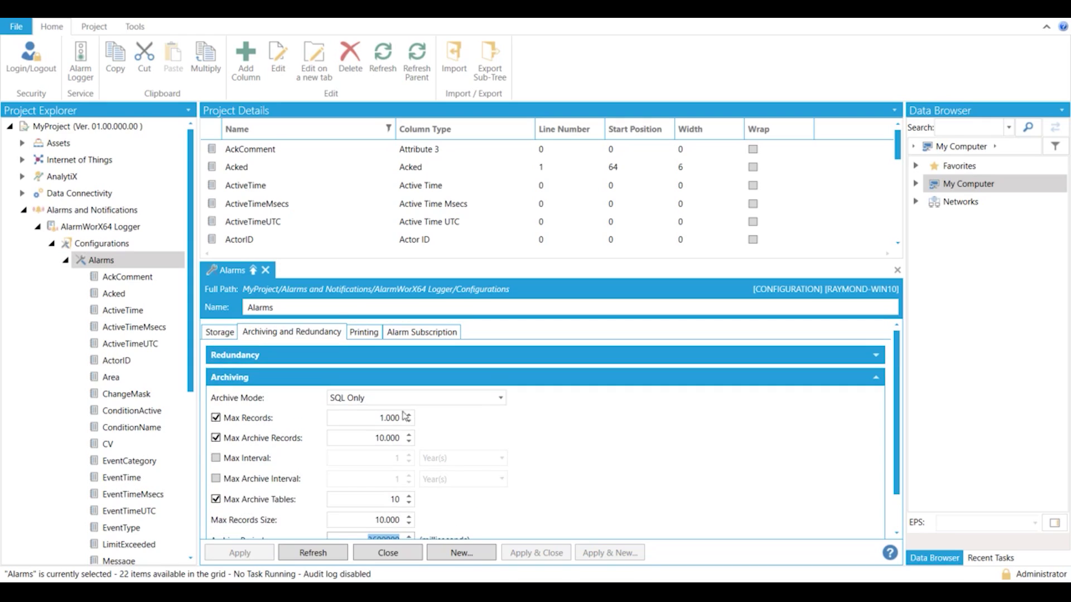
left_click(252, 379)
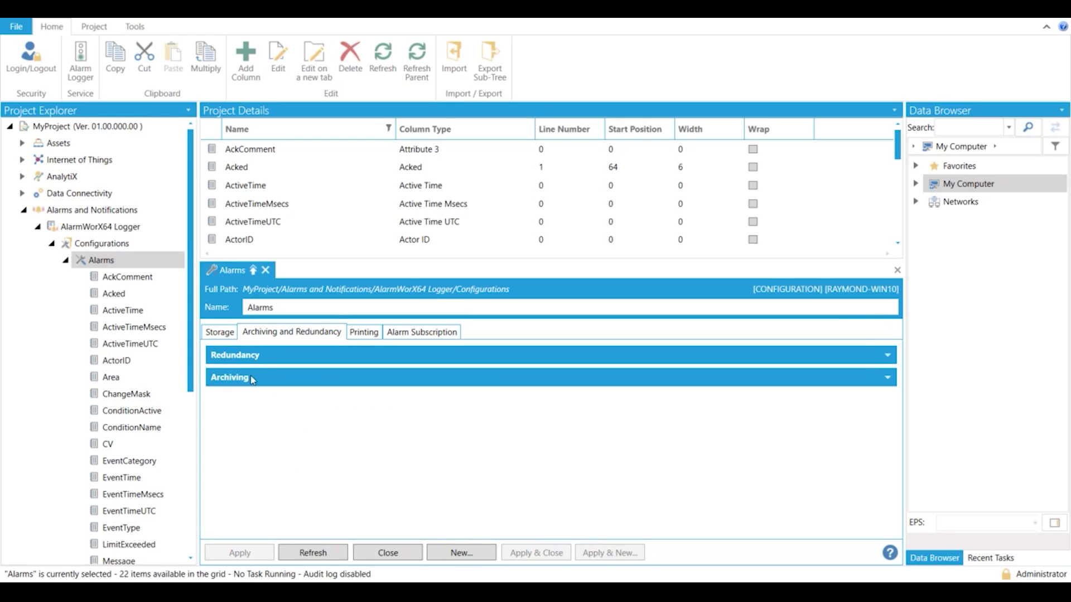
In the Alarms configuration's redundancy settings, enable Store and Forward and disable logging on a secondary database
left_click(229, 357)
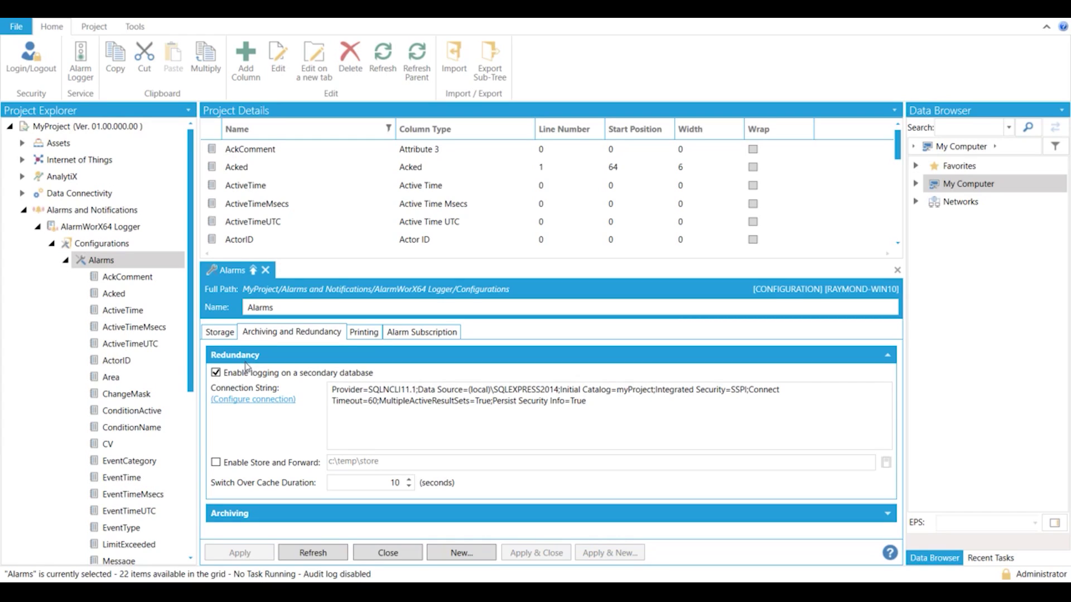
left_click(216, 464)
left_click_drag(383, 465, 322, 464)
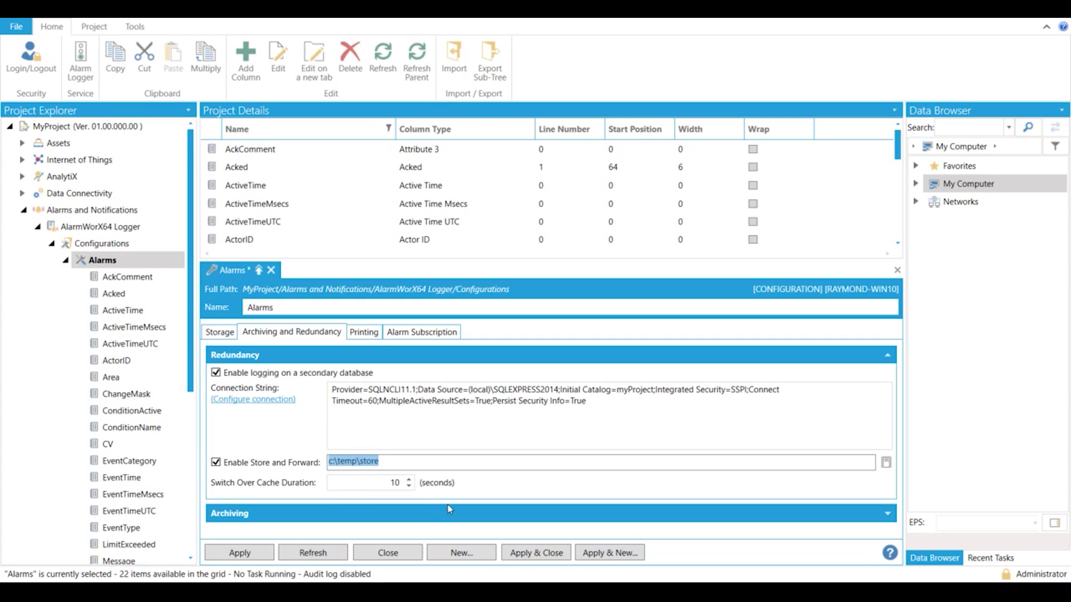
left_click(389, 461)
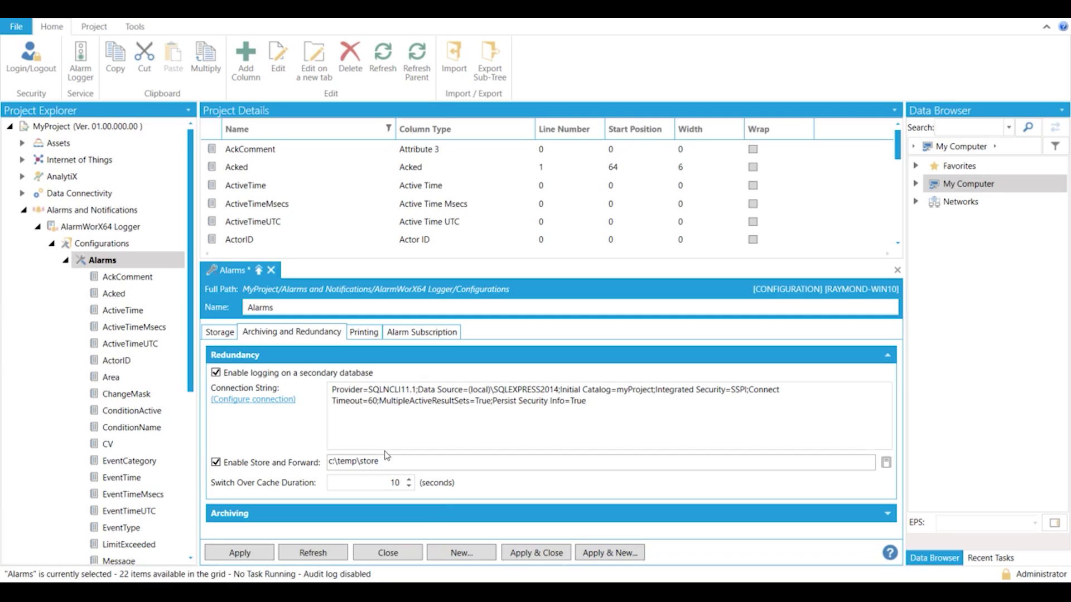
left_click_drag(364, 461, 313, 457)
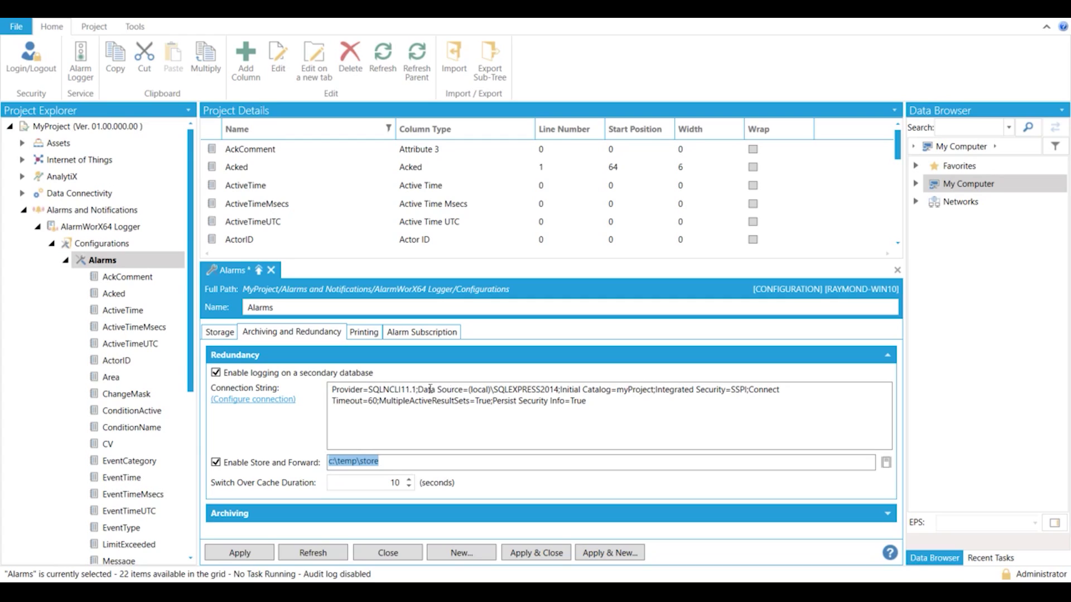
left_click(215, 372)
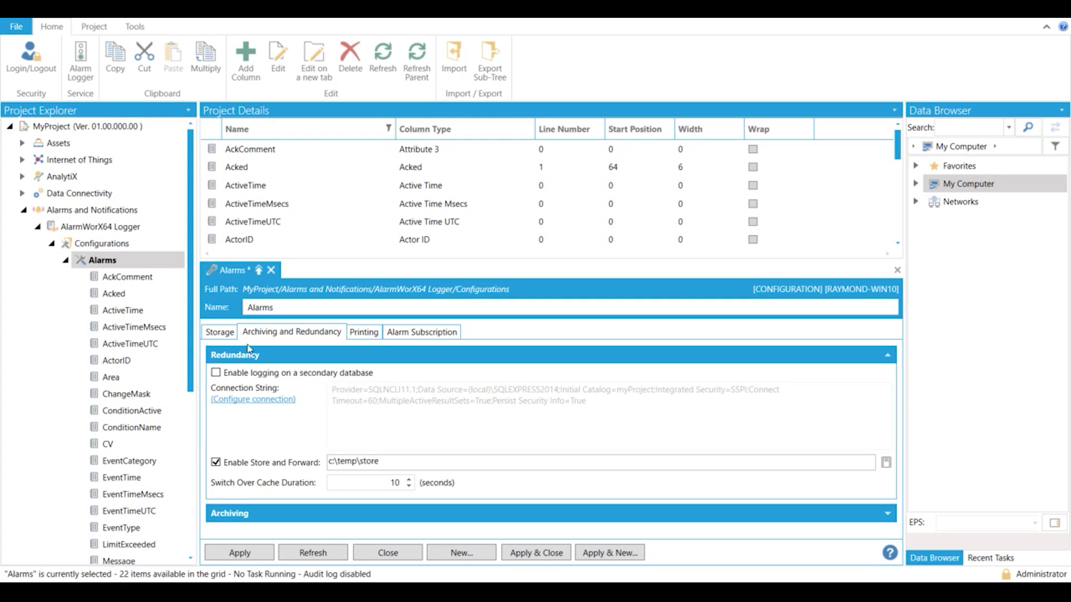
Show the Alarms configuration's storage settings and try switching database logging and squelch off and on
left_click(228, 337)
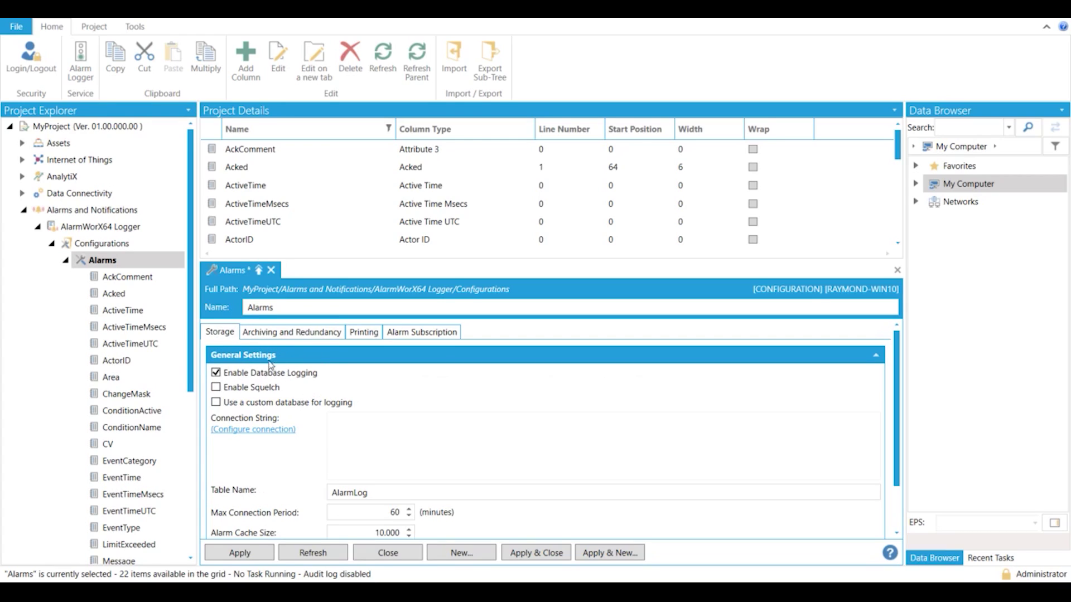
left_click(215, 376)
left_click(218, 377)
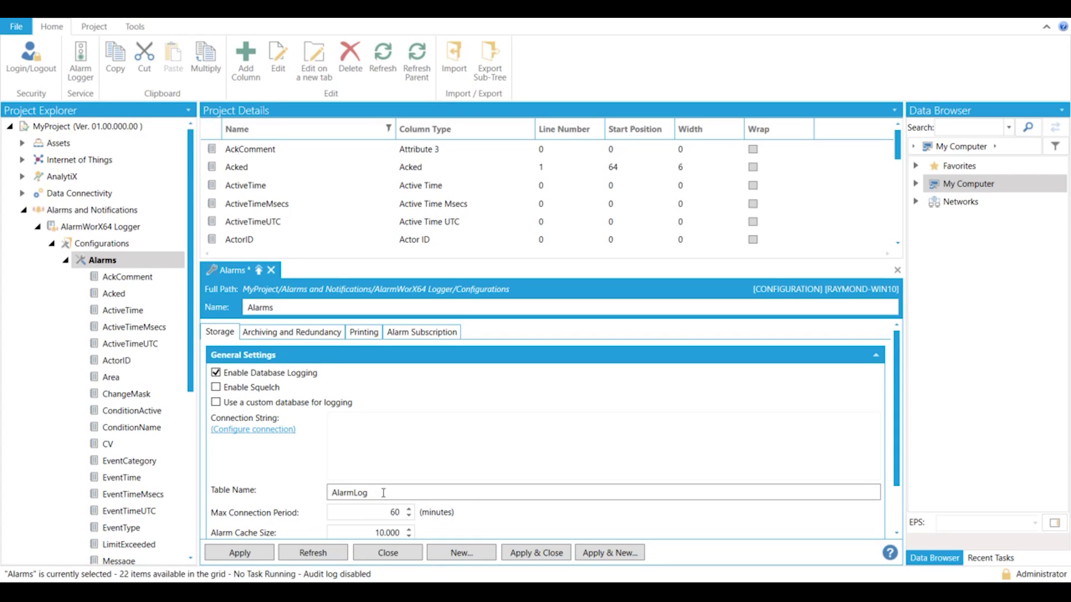
left_click(216, 387)
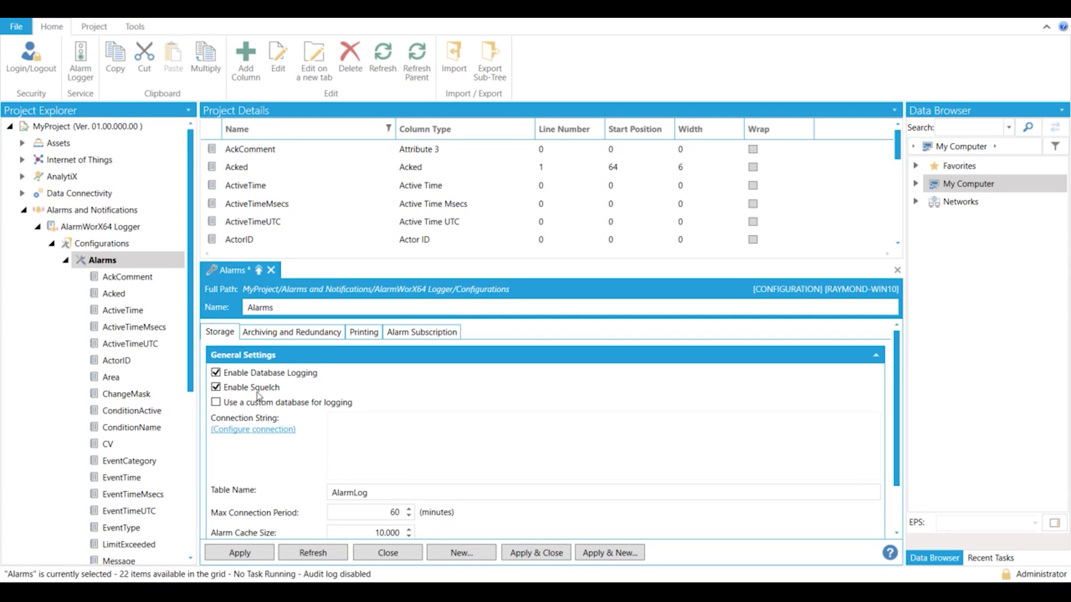
left_click(217, 387)
Use a custom database for logging, with a SQLNCLI11.1 connection string to catalog SmartProject on (local)\SQLEXPRESS2014 using integrated security
left_click(216, 403)
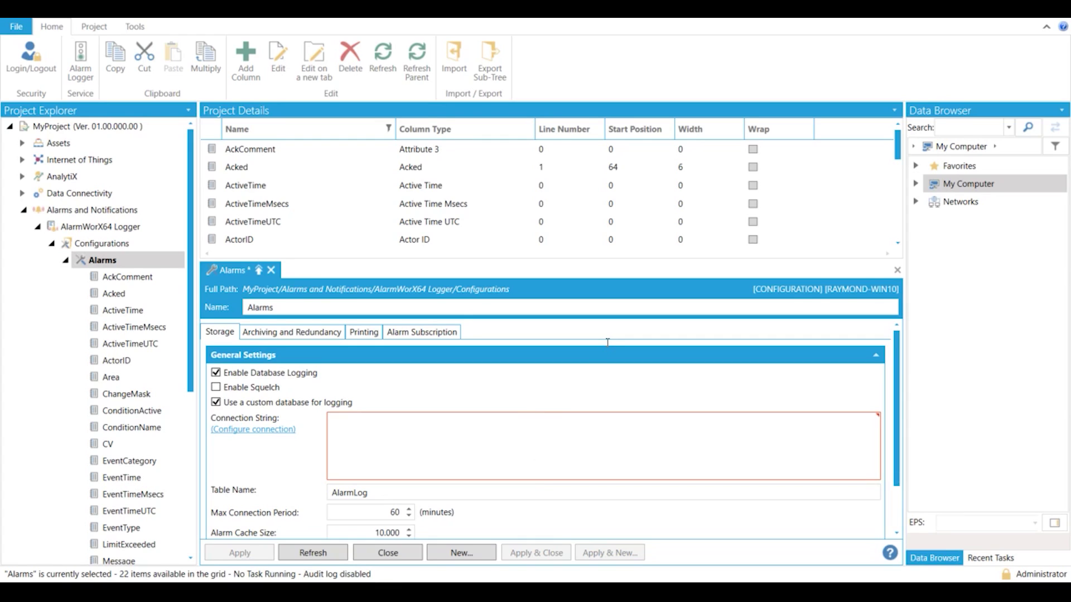
type("Provider=SQLNCLI11.1;Data Source=(local)\\SQLEXPRESS2014;Initial Catalog=SmartProject;Integrated Security=SSPI;Connect Timeout=60;MultipleActiveResultSets=True;Persist Security Info=True")
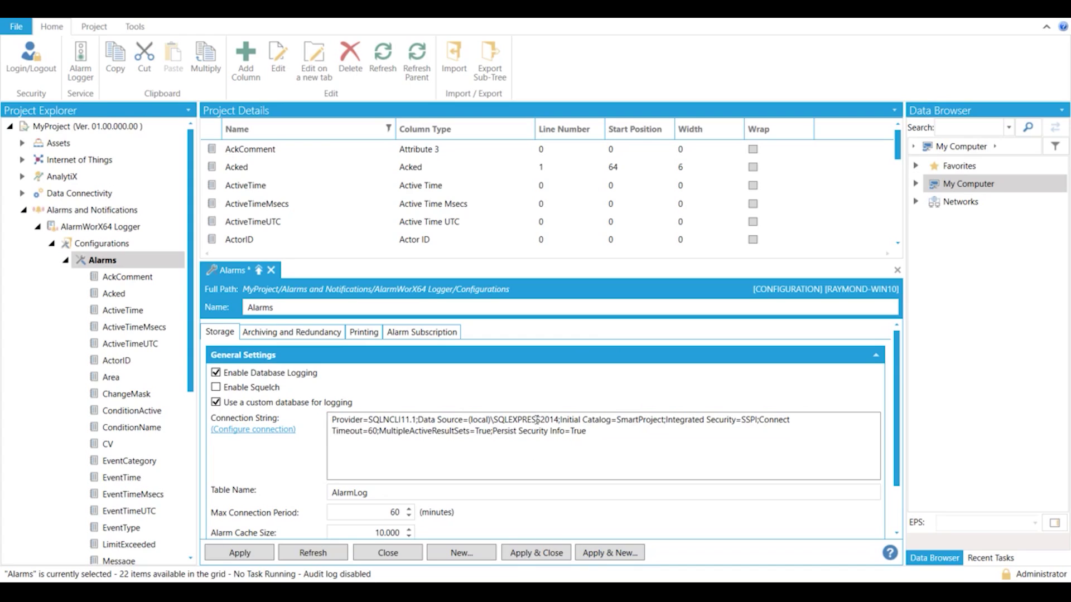
left_click_drag(618, 420, 663, 420)
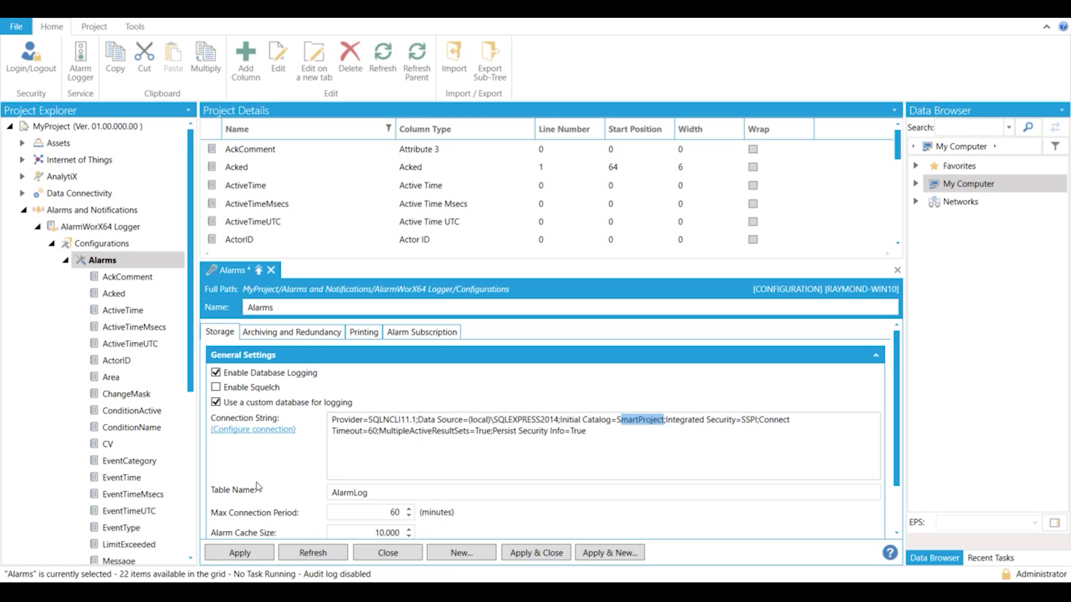
Examine the table name, connection period, cache size and time zone settings, and collapse the General Settings section
key("Tab")
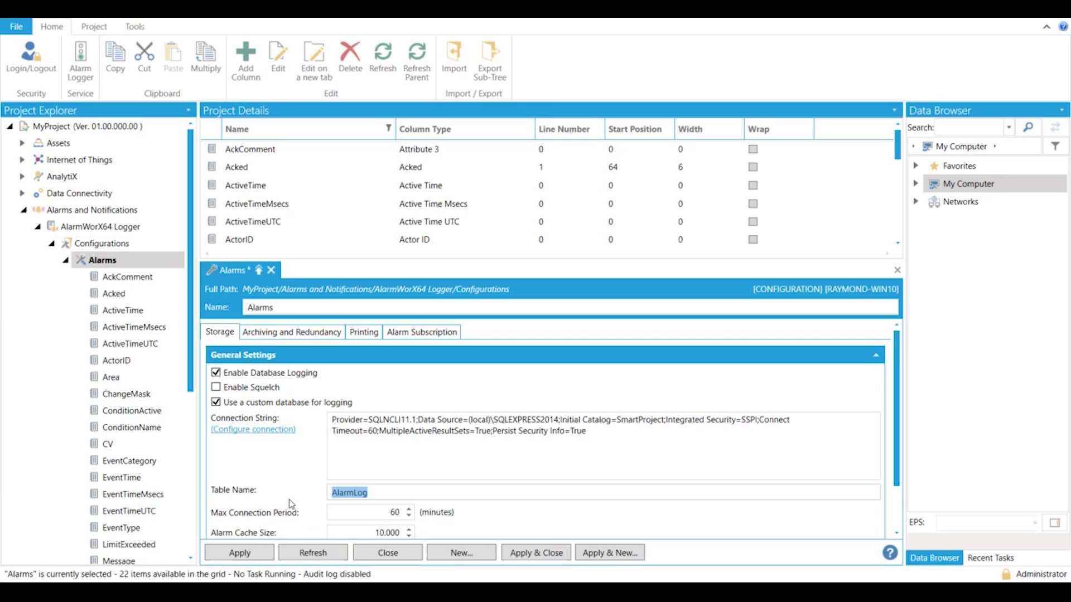
left_click(383, 491)
scroll(491, 460, "down", 2)
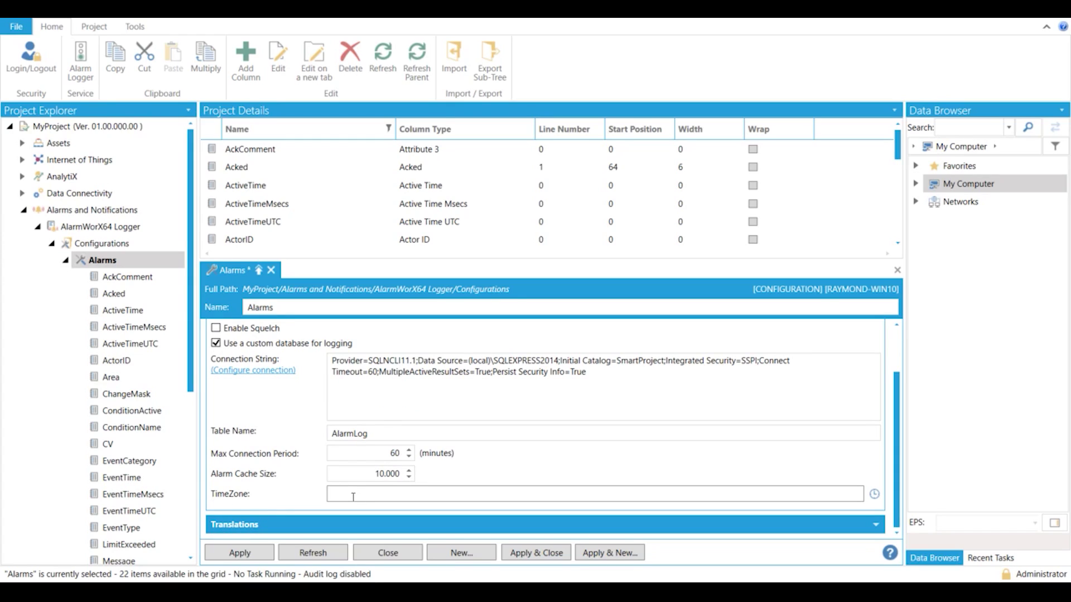
left_click(450, 493)
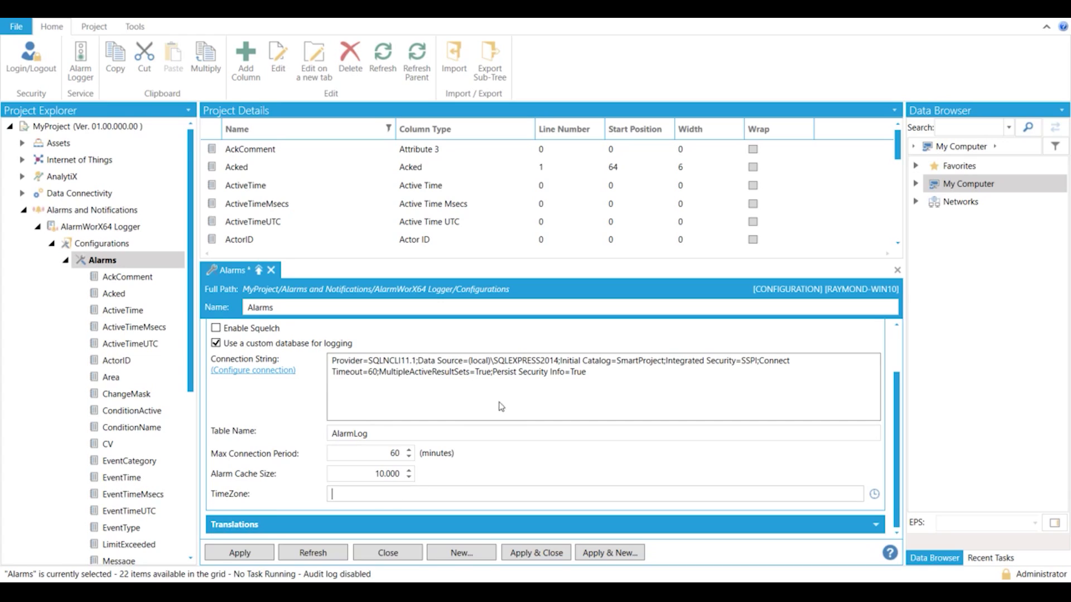
scroll(437, 391, "up", 3)
left_click(323, 355)
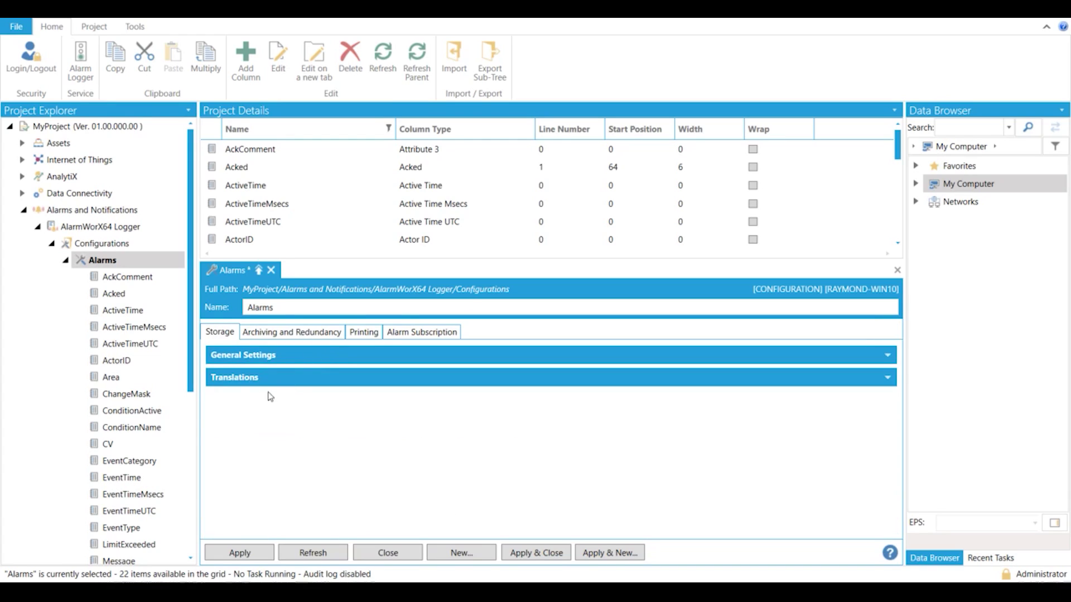
Set the Alarms configuration's translation mode to Custom Translation and expand the General Settings section
left_click(241, 383)
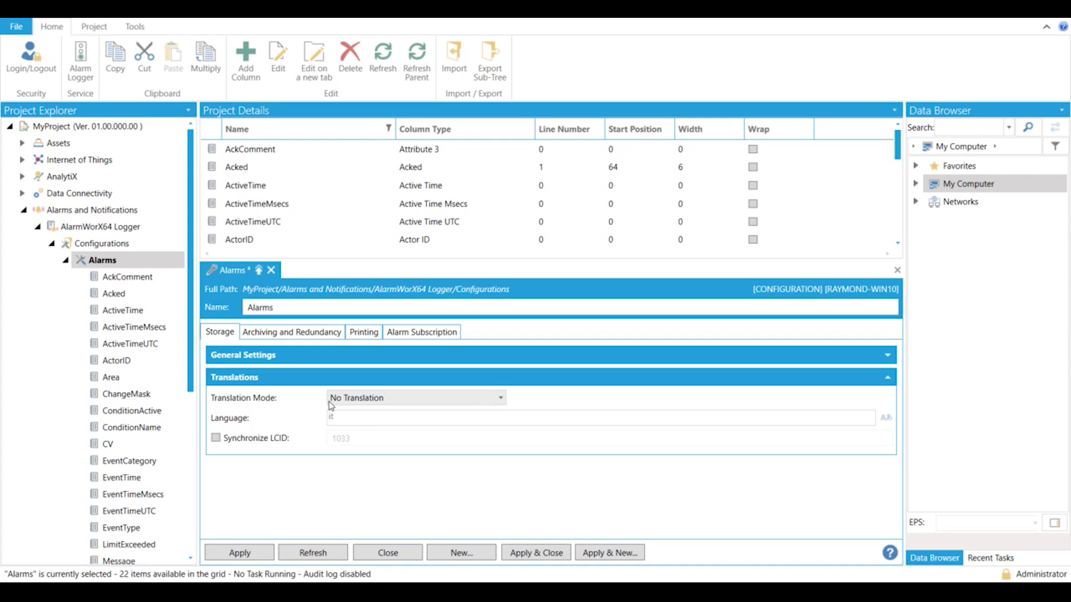
left_click(397, 397)
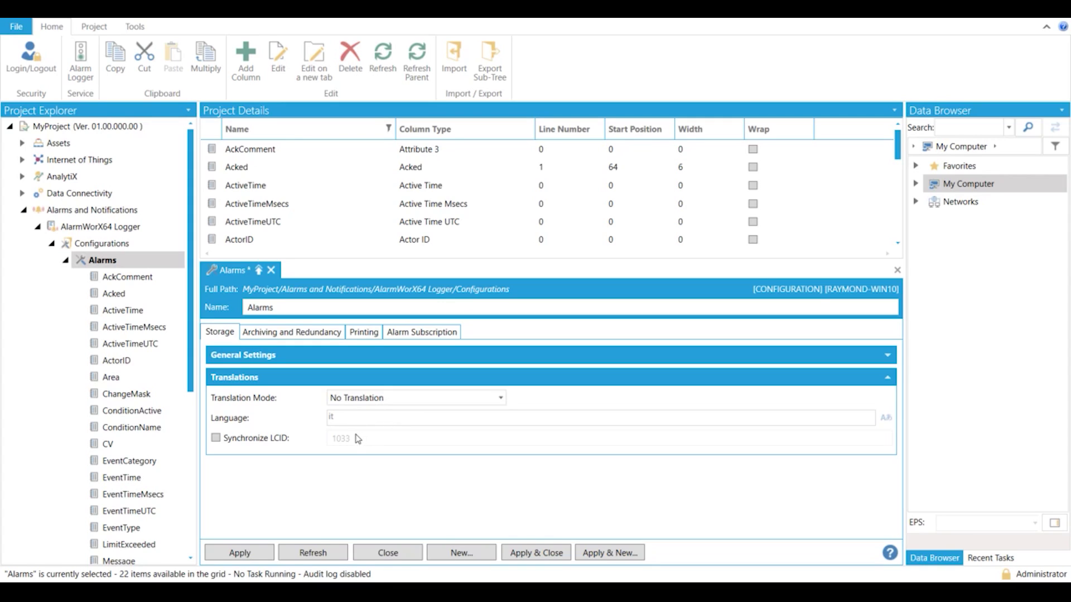
left_click(354, 432)
left_click_drag(345, 417, 302, 420)
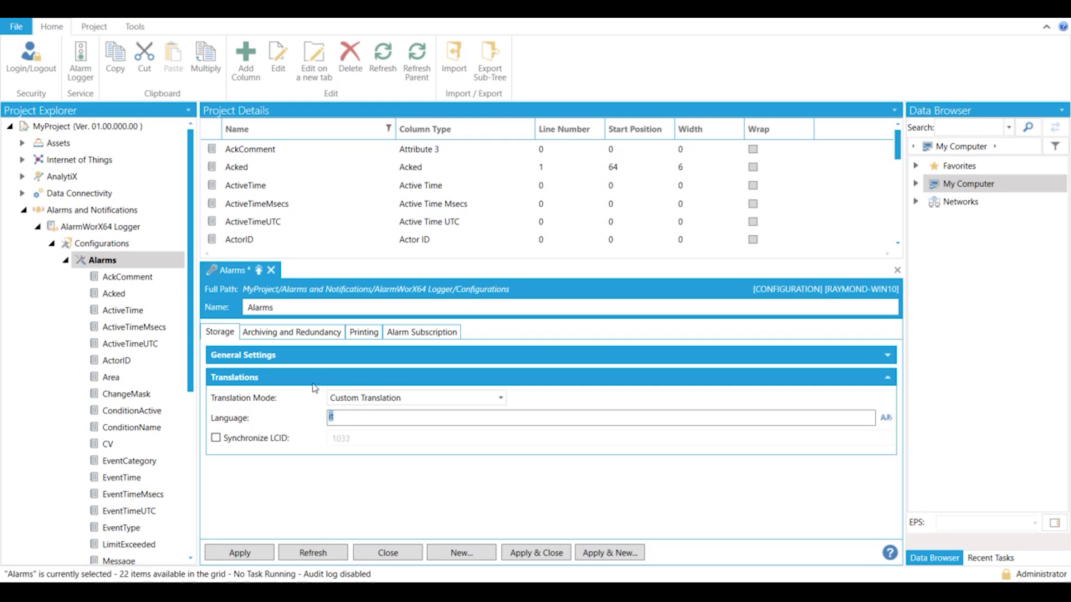
left_click(249, 359)
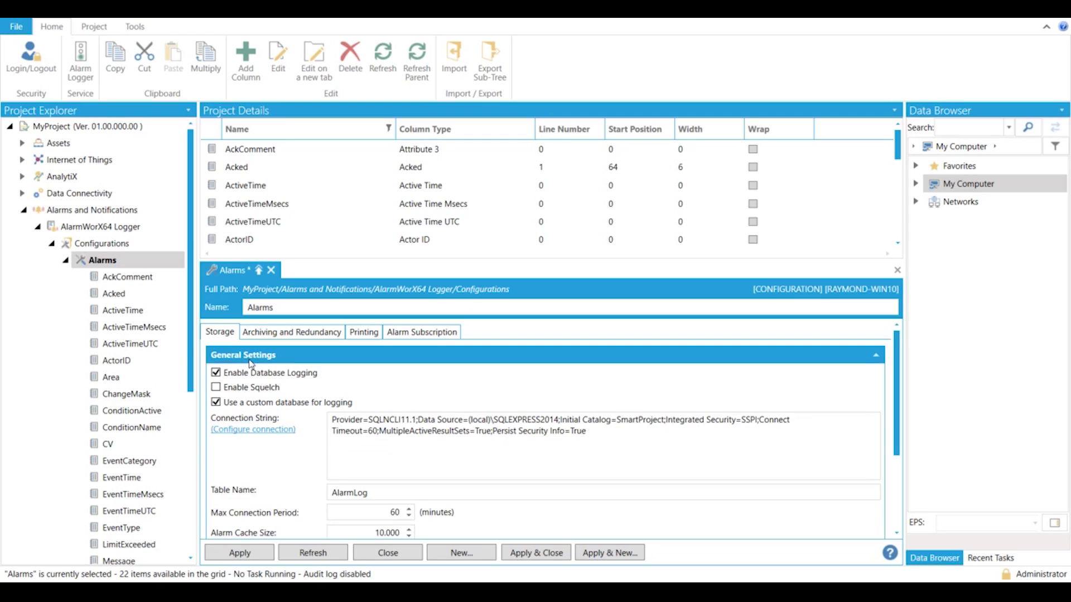